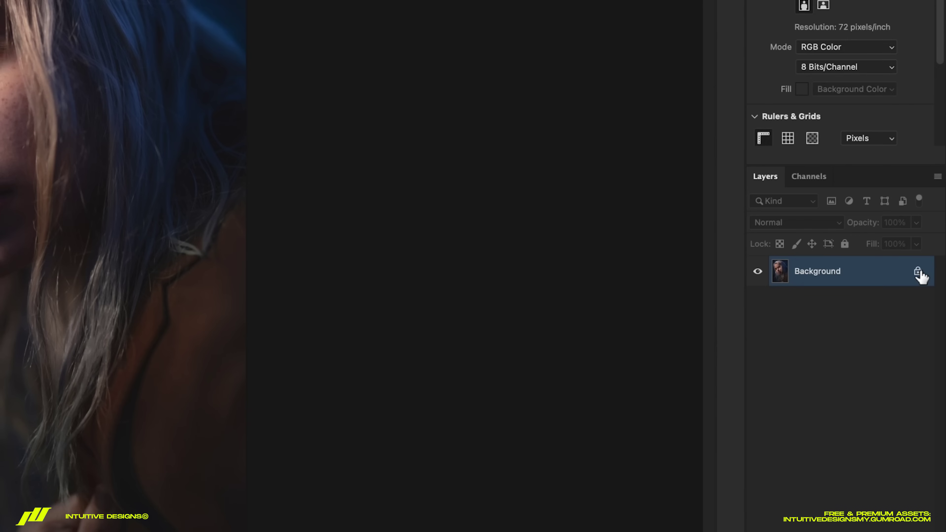
Unlock the portrait, duplicate it, and name the two layers 1 and 2
{"action": "left_click", "coordinate": [932, 316]}
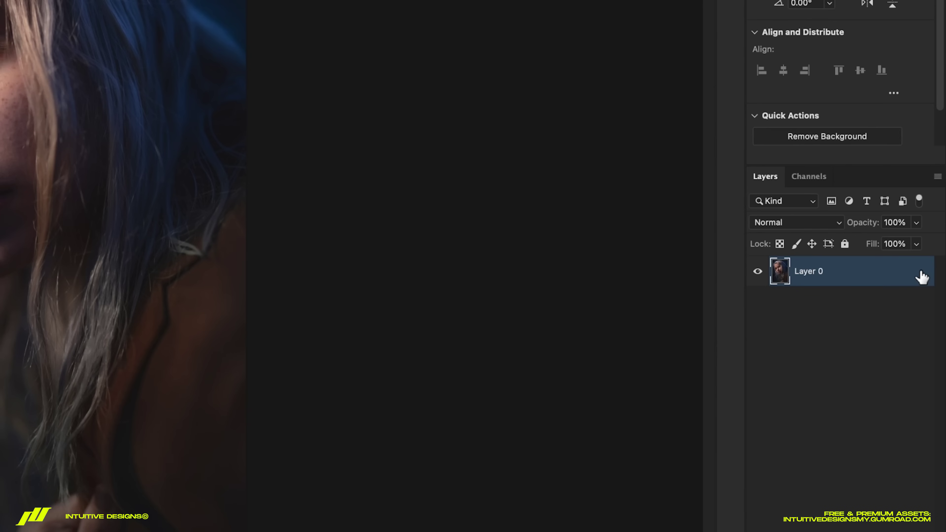
{"action": "key", "text": "ctrl+j"}
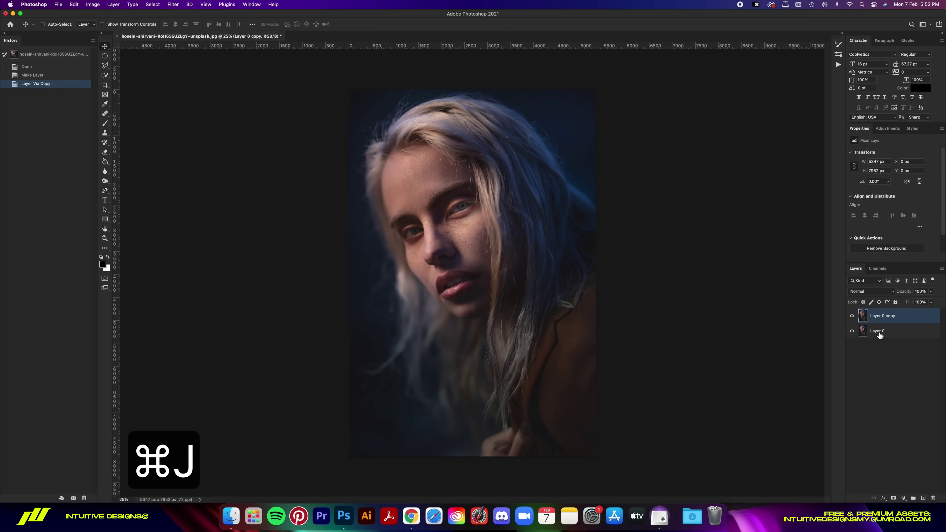
{"action": "double_click", "coordinate": [877, 332]}
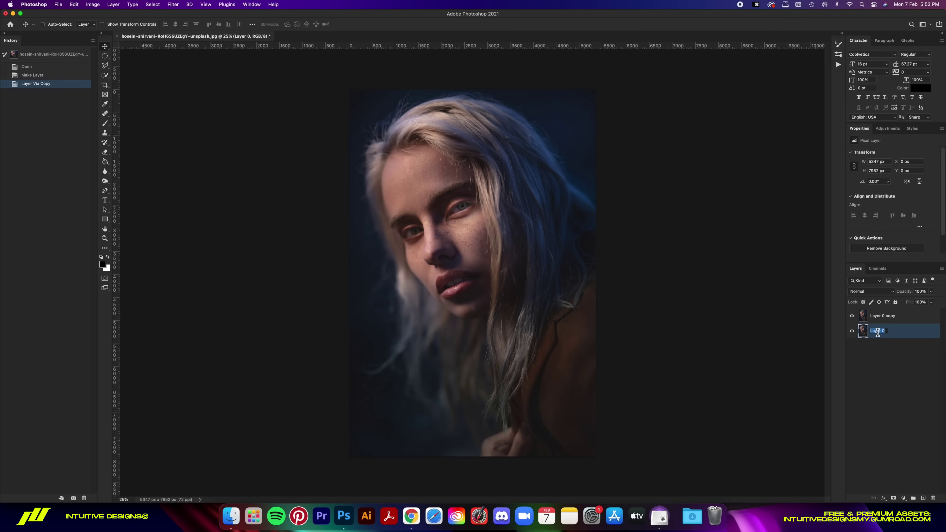
{"action": "type", "text": "1"}
{"action": "double_click", "coordinate": [882, 316]}
{"action": "type", "text": "2"}
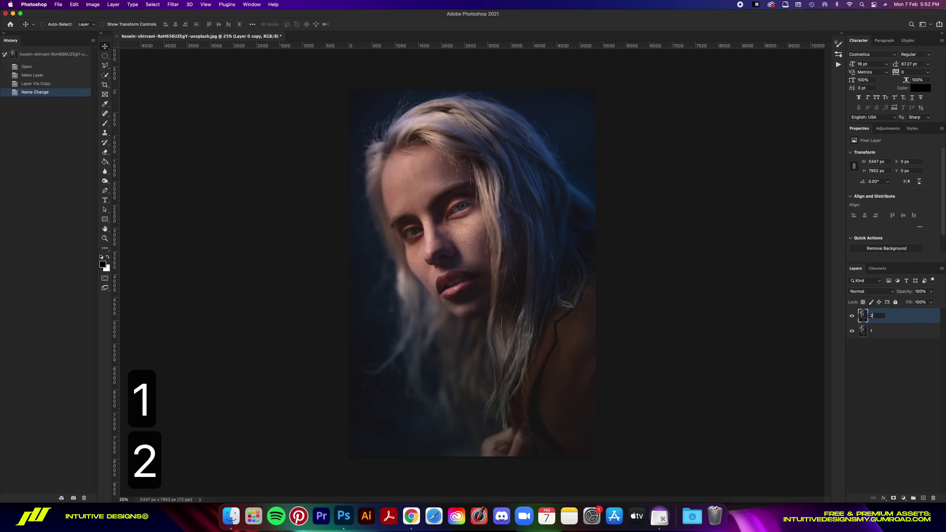
Hide layer 2 and select layer 1
{"action": "key", "text": "Return"}
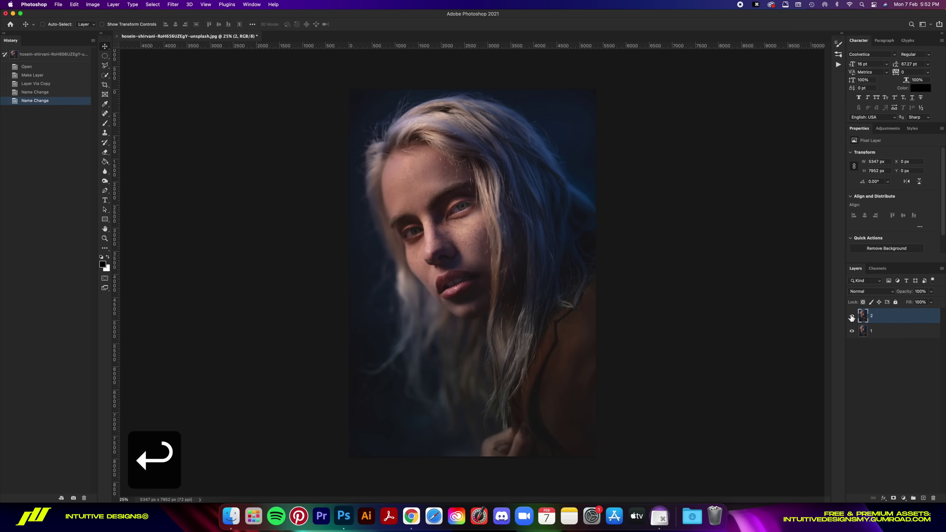
{"action": "left_click", "coordinate": [852, 317]}
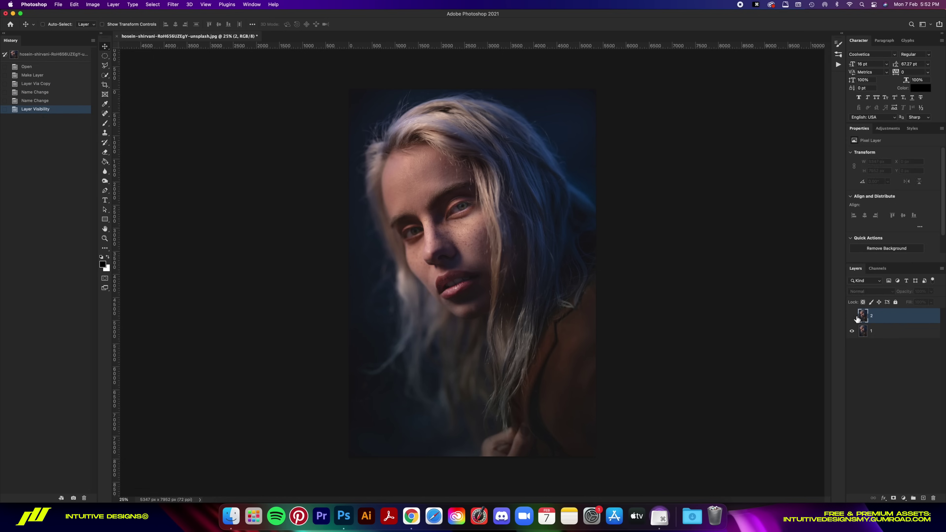
{"action": "left_click", "coordinate": [877, 332]}
Convert layer 1 to a smart object, give it a 5-pixel Gaussian Blur, then show layer 2
{"action": "right_click", "coordinate": [877, 332]}
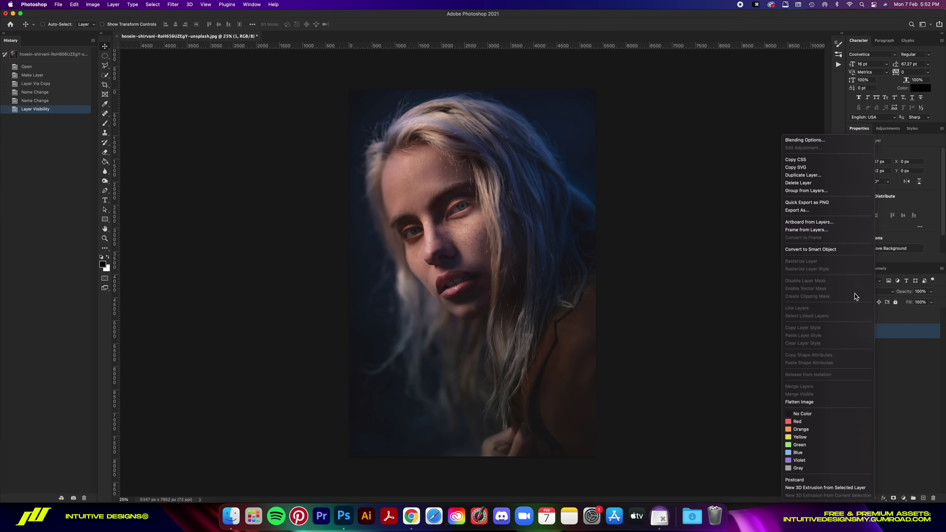
{"action": "left_click", "coordinate": [835, 249]}
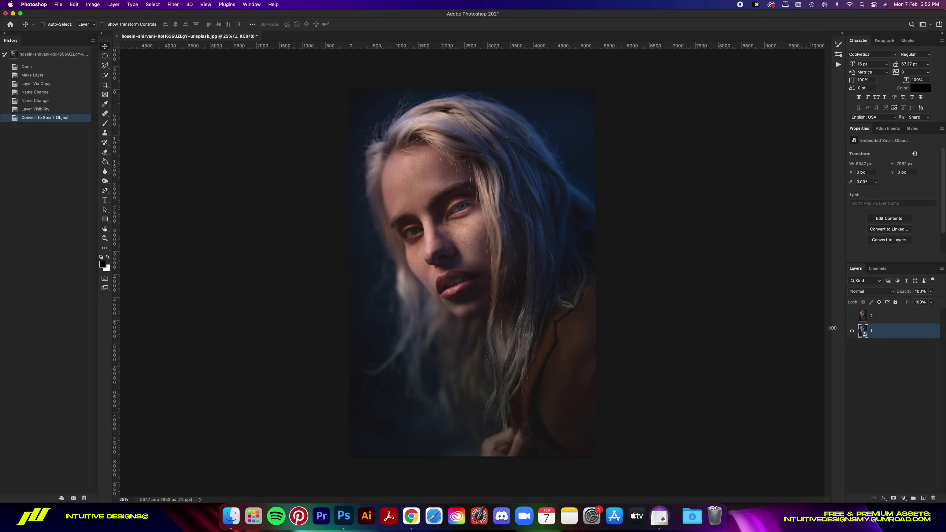
{"action": "left_click", "coordinate": [174, 4]}
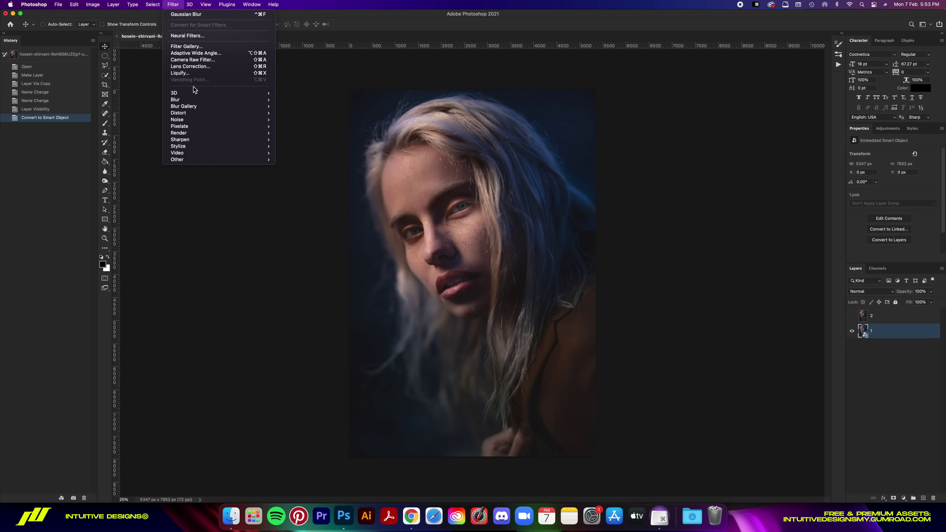
{"action": "mouse_move", "coordinate": [191, 99]}
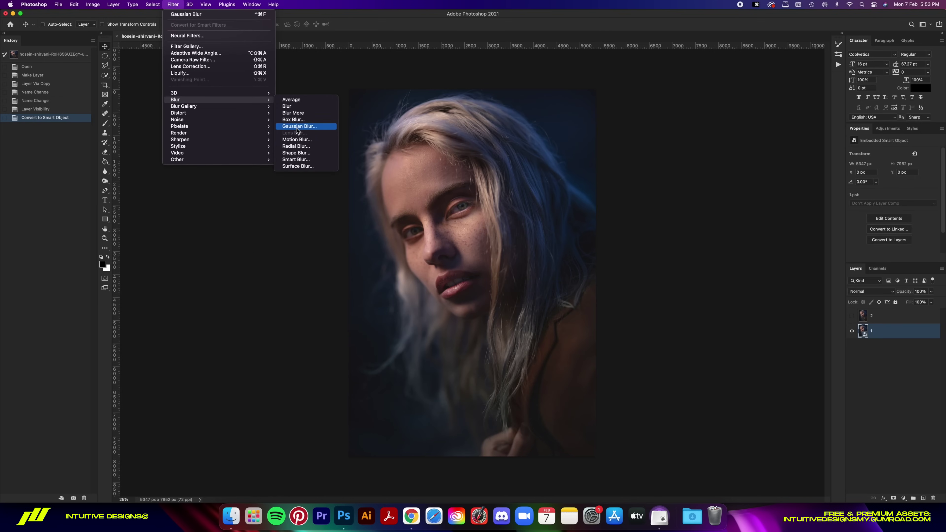
{"action": "key", "text": "Return"}
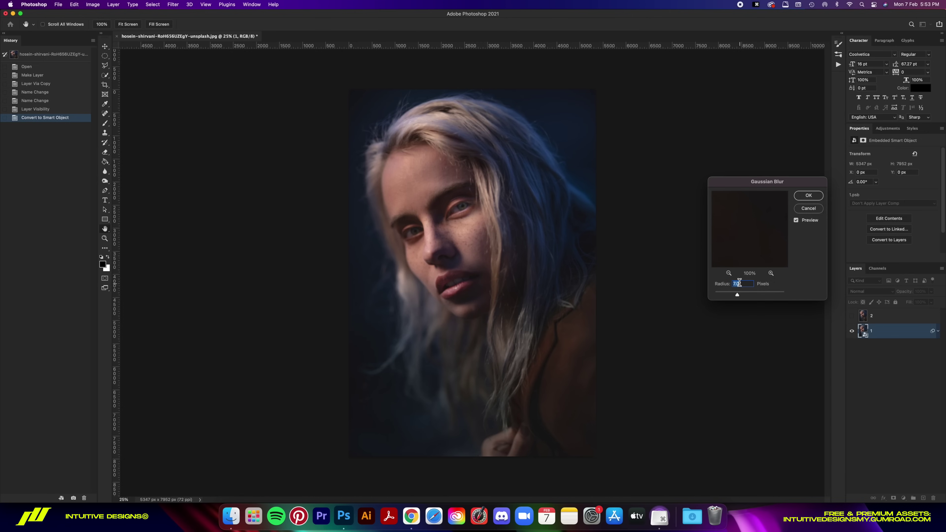
{"action": "type", "text": "5"}
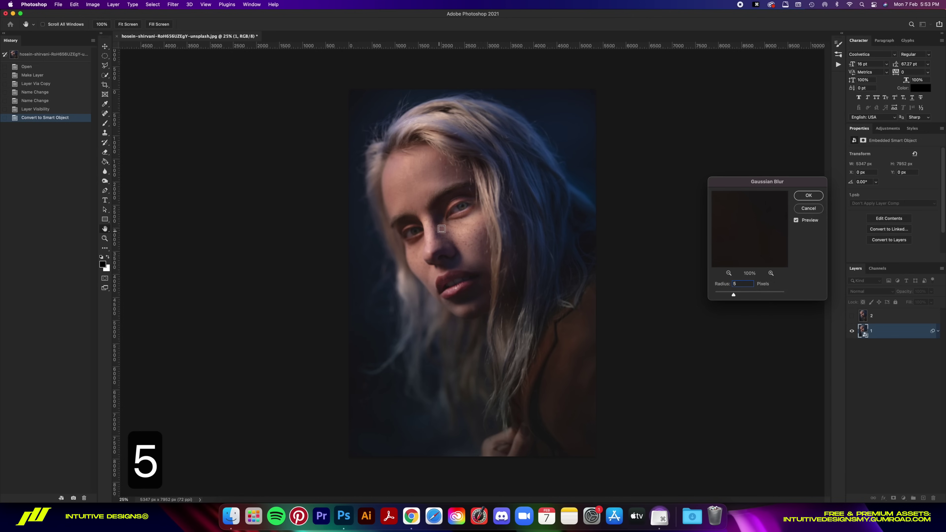
{"action": "left_click", "coordinate": [809, 195]}
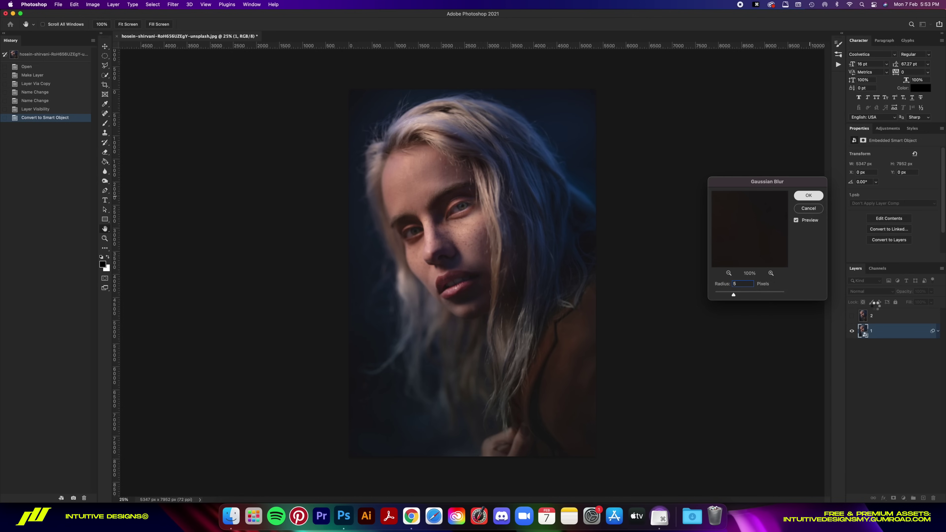
{"action": "left_click", "coordinate": [853, 316]}
Convert layer 2 to a smart object and apply a 30°, 500-pixel Motion Blur
{"action": "right_click", "coordinate": [877, 315]}
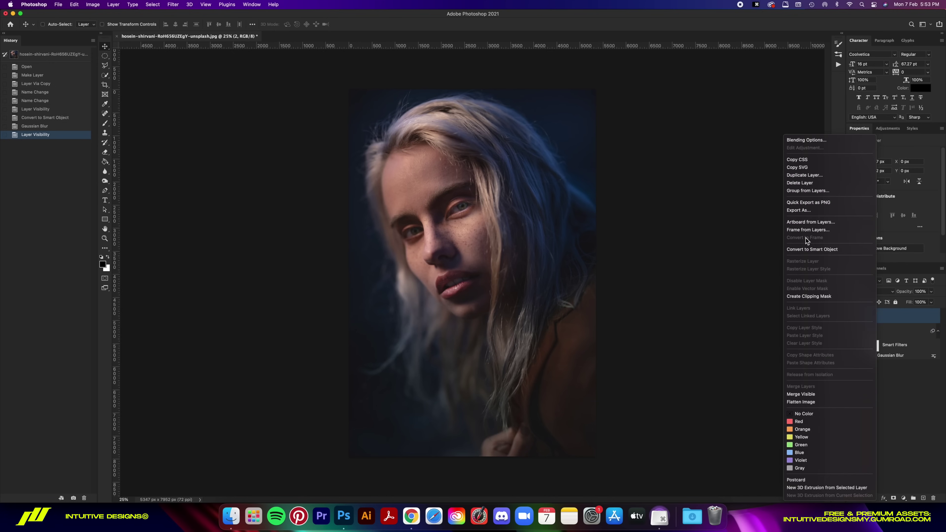
{"action": "left_click", "coordinate": [808, 249]}
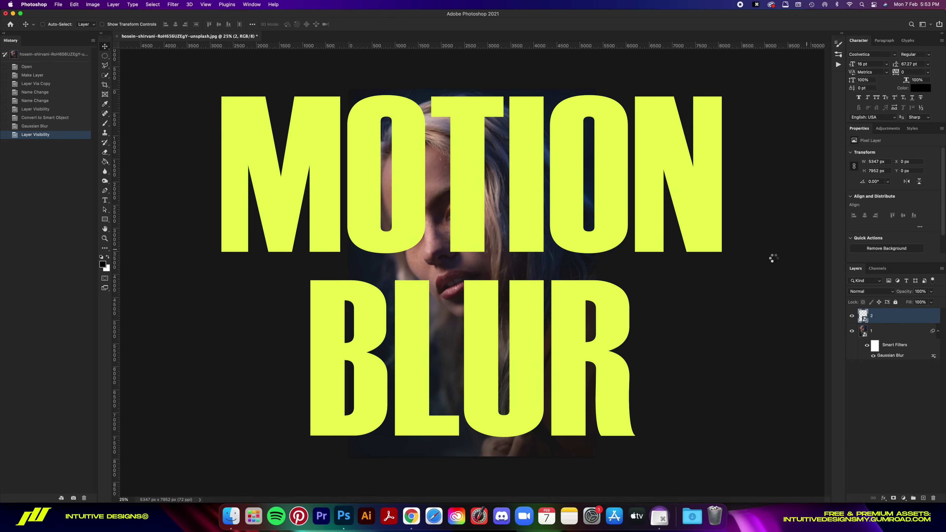
{"action": "left_click", "coordinate": [172, 5]}
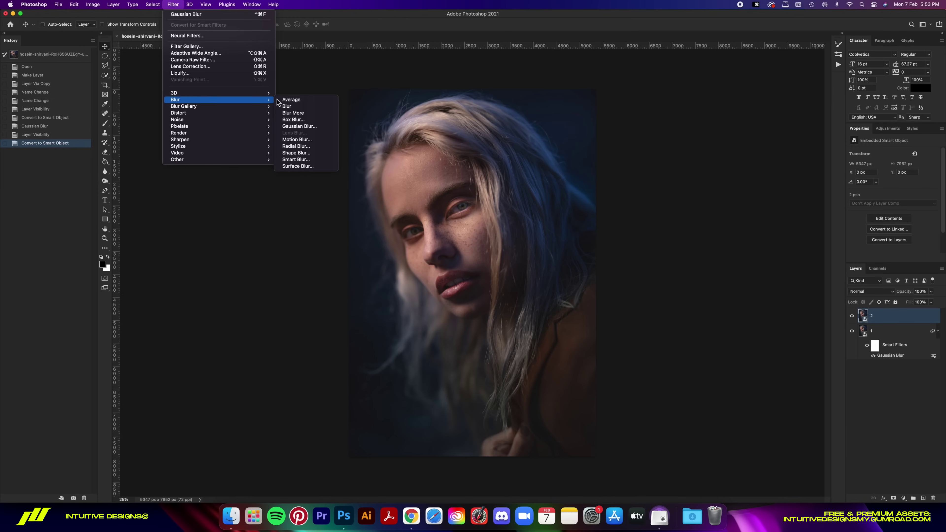
{"action": "left_click", "coordinate": [307, 140]}
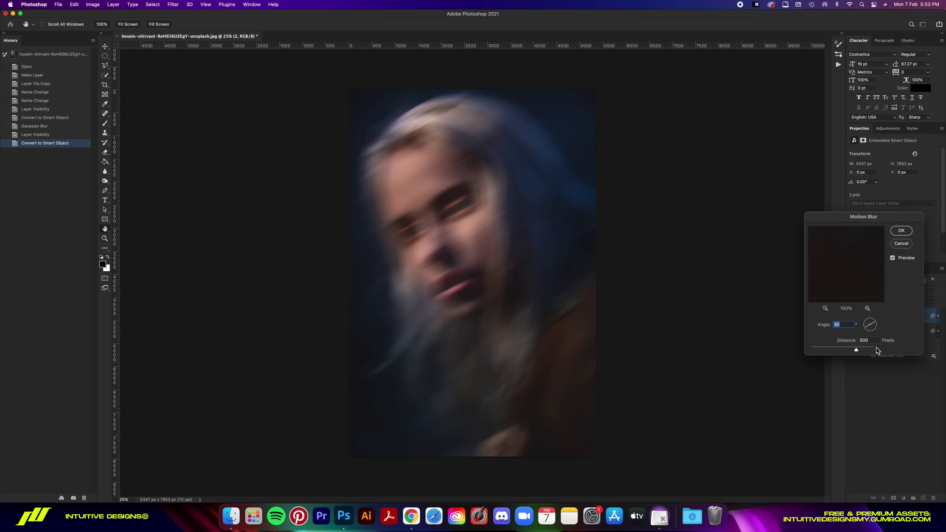
{"action": "type", "text": "0"}
{"action": "key", "text": "Left"}
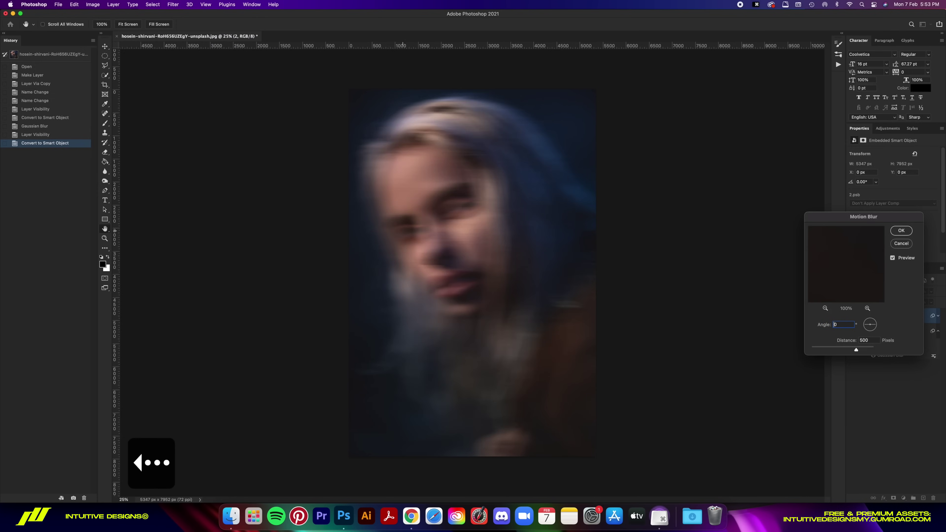
{"action": "type", "text": "32"}
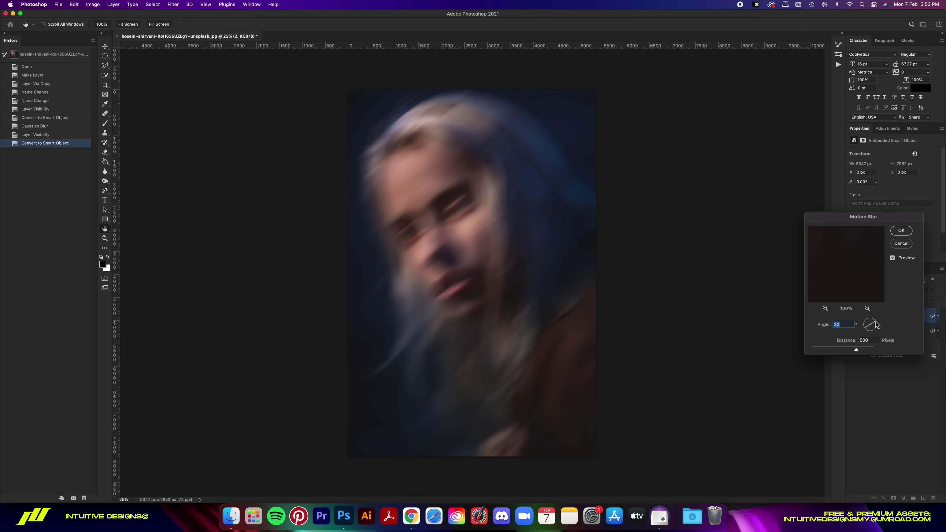
{"action": "type", "text": "35"}
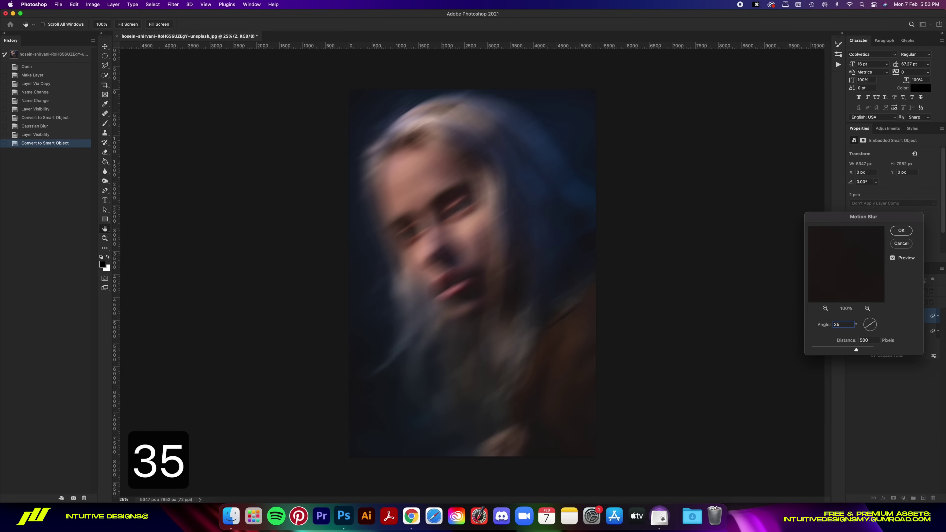
{"action": "key", "text": "BackSpace"}
{"action": "type", "text": "0"}
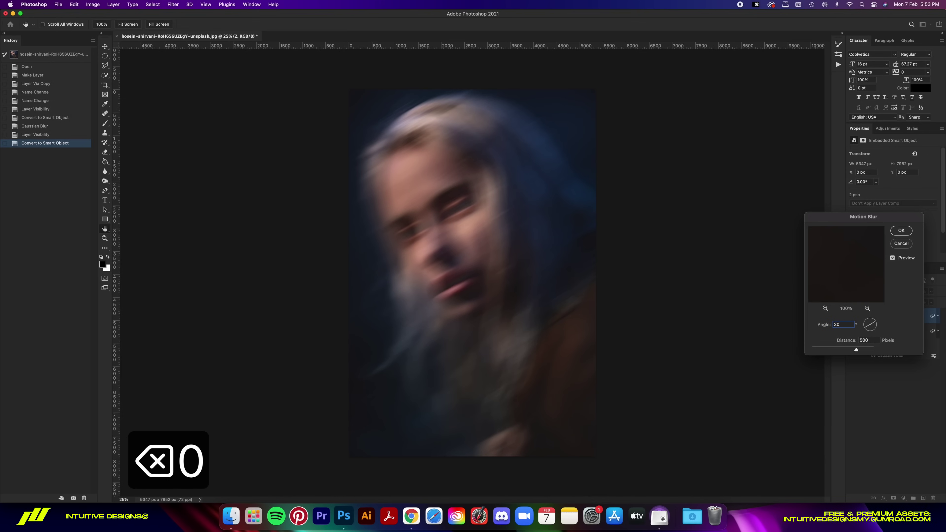
{"action": "key", "text": "Return"}
{"action": "key", "text": "super+1"}
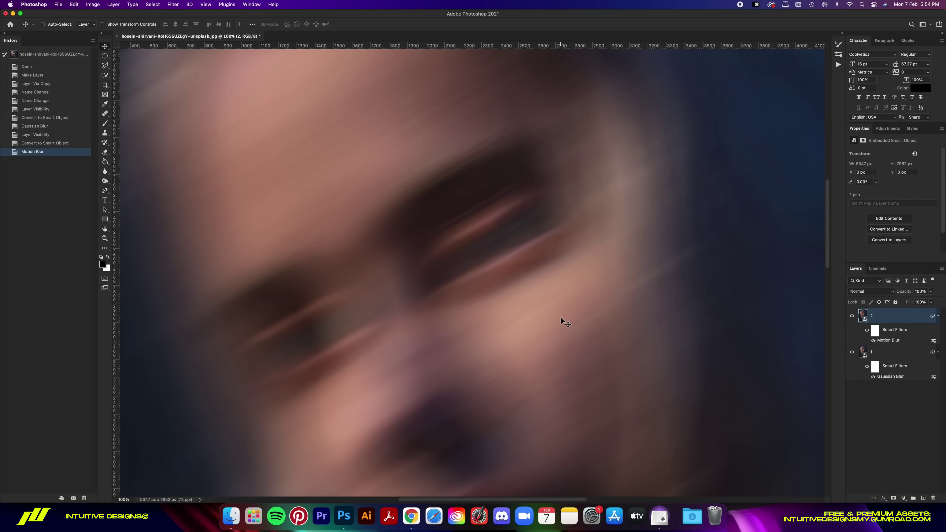
{"action": "key", "text": "super+0"}
{"action": "key", "text": "super+minus"}
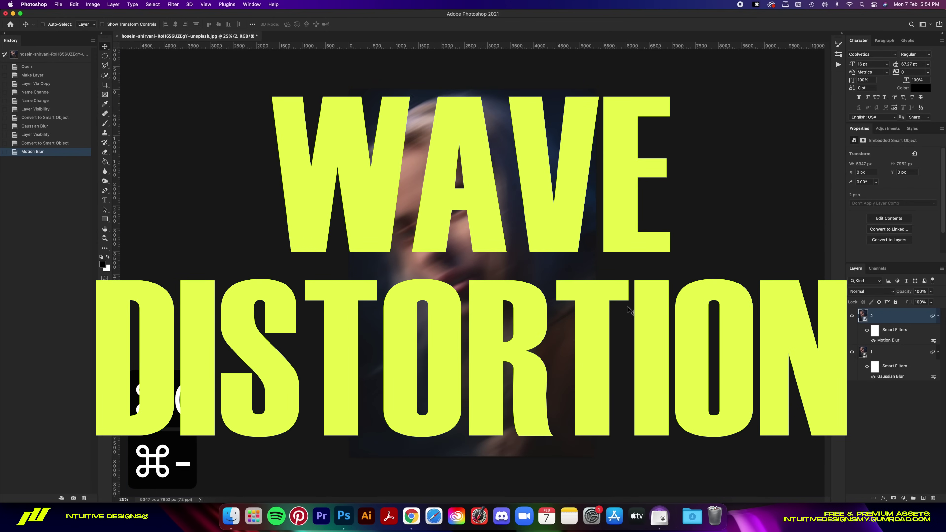
{"action": "key", "text": "super+1"}
{"action": "scroll", "coordinate": [629, 308], "scroll_direction": "left", "scroll_amount": 5}
{"action": "scroll", "coordinate": [630, 309], "scroll_direction": "up", "scroll_amount": 3}
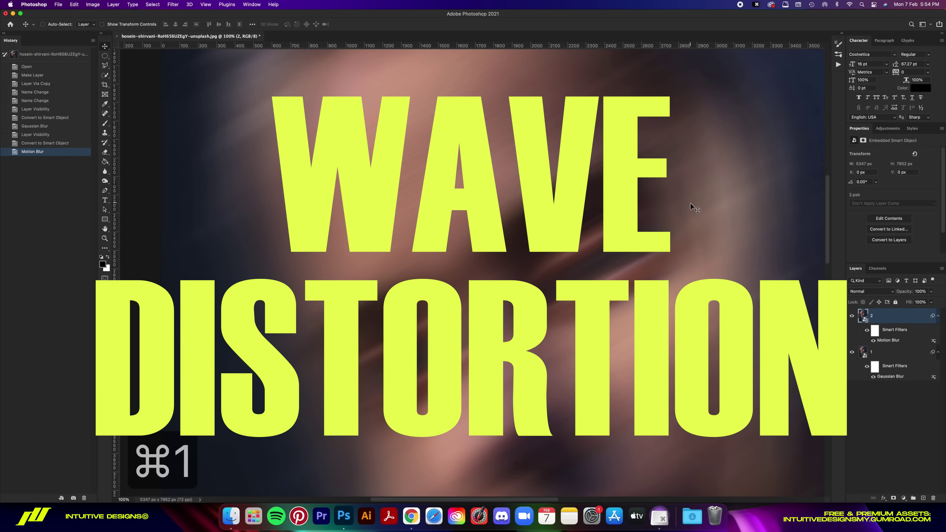
{"action": "scroll", "coordinate": [670, 233], "scroll_direction": "right", "scroll_amount": 5}
{"action": "scroll", "coordinate": [671, 231], "scroll_direction": "down", "scroll_amount": 3}
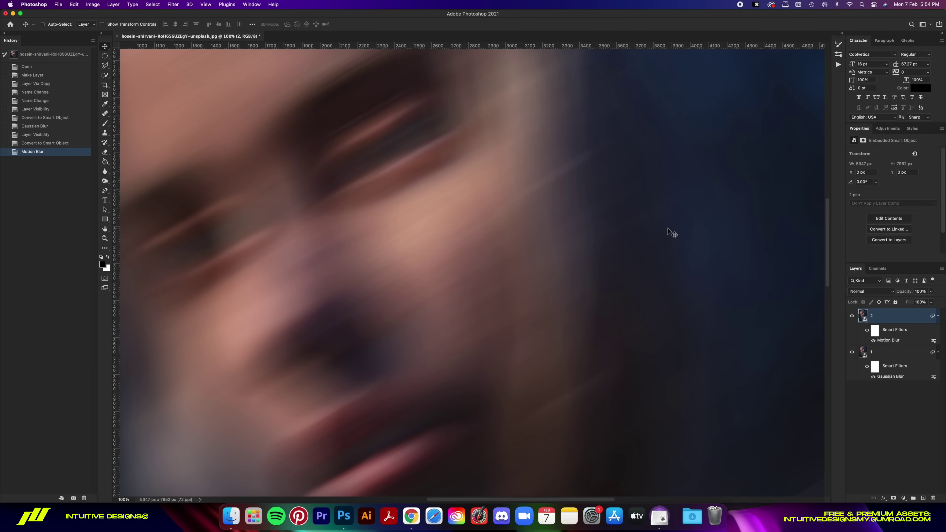
{"action": "key", "text": "super+0"}
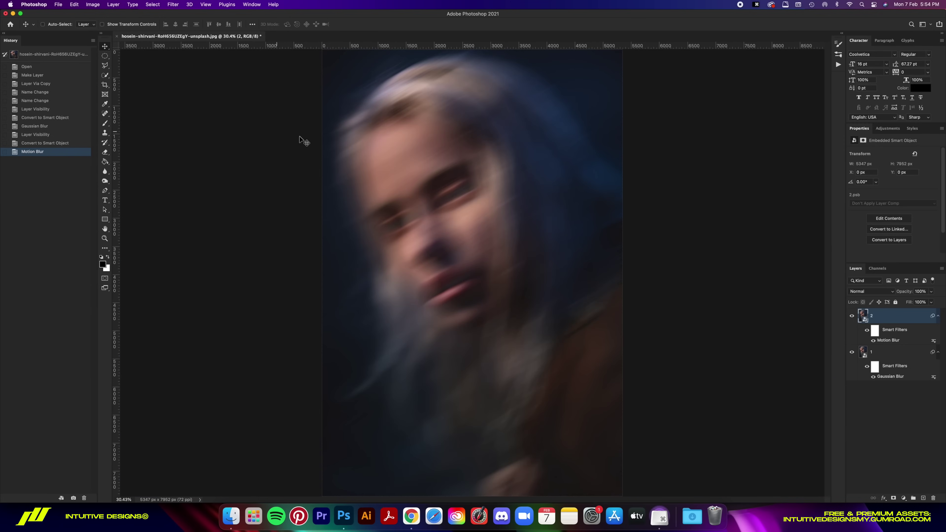
Apply a Wave filter to layer 2: 3 generators, wavelength 1–400, amplitude 1–15, Repeat Edge Pixels
{"action": "left_click", "coordinate": [174, 4]}
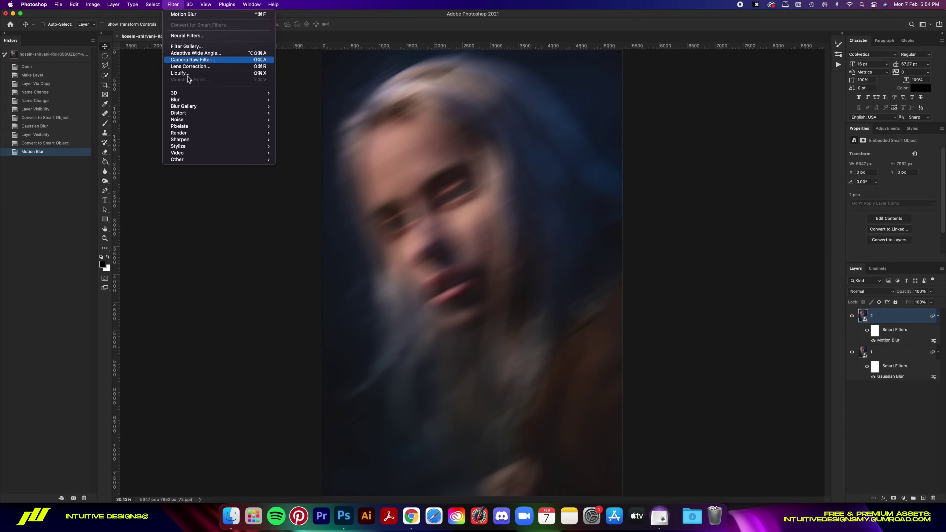
{"action": "mouse_move", "coordinate": [209, 144]}
{"action": "mouse_move", "coordinate": [209, 114]}
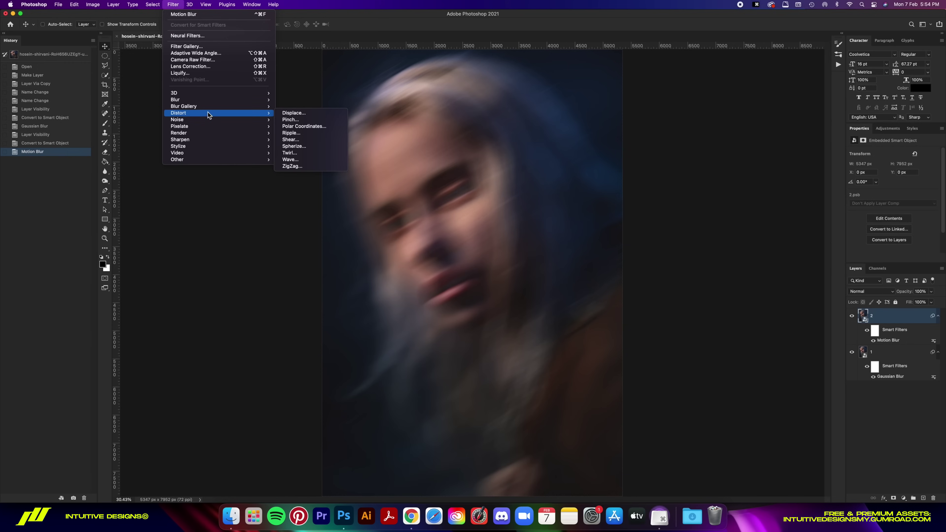
{"action": "left_click", "coordinate": [293, 160]}
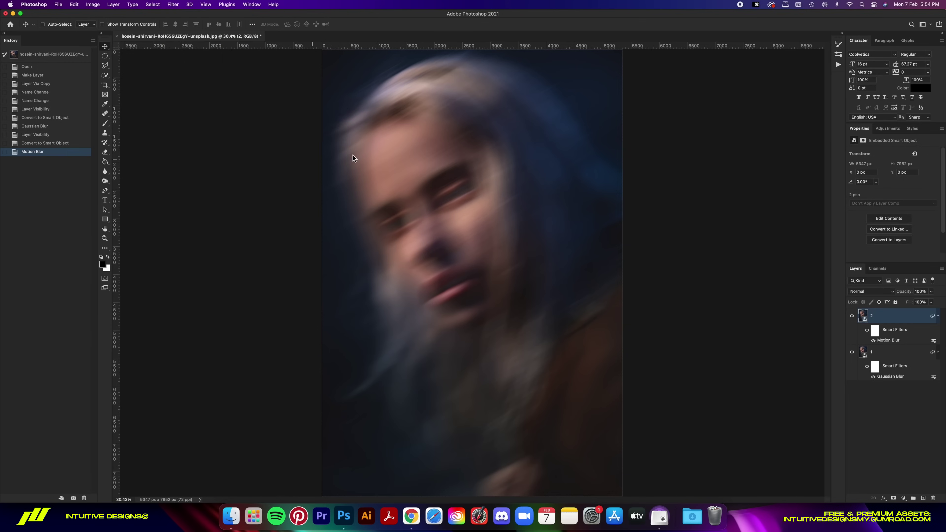
{"action": "left_click_drag", "start_coordinate": [642, 223], "coordinate": [584, 195]}
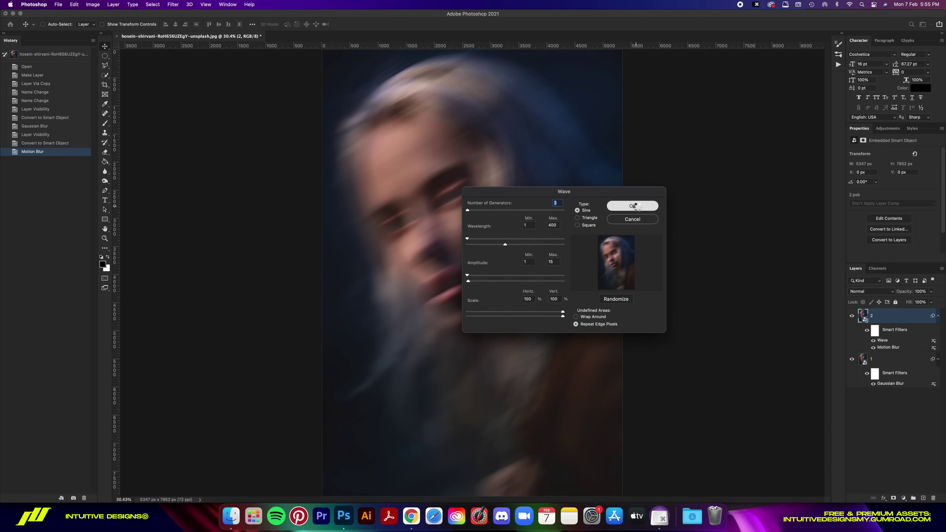
{"action": "left_click", "coordinate": [633, 149]}
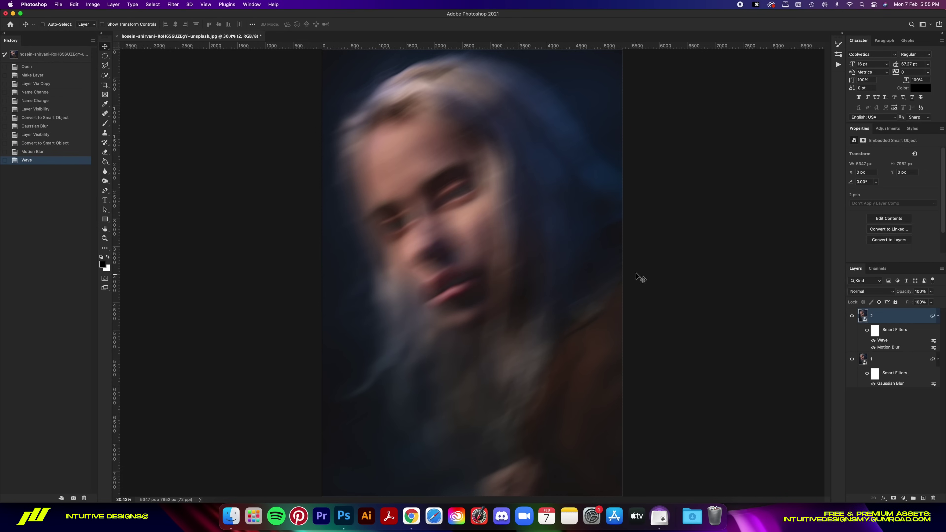
Compare the Wave filter on and off, then add an 8-pixel Gaussian Blur to layer 2
{"action": "left_click", "coordinate": [873, 340]}
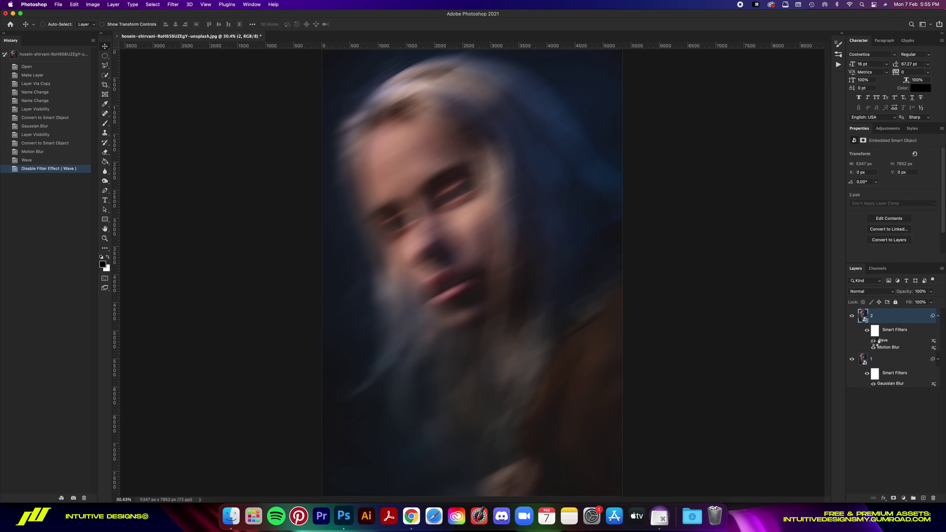
{"action": "left_click", "coordinate": [874, 340]}
{"action": "key", "text": "ctrl+super+f"}
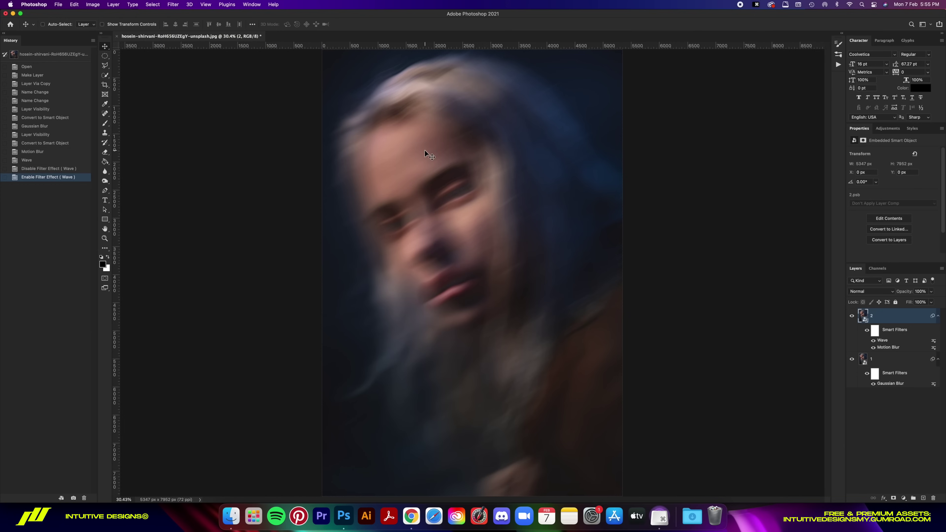
{"action": "left_click", "coordinate": [173, 4]}
{"action": "mouse_move", "coordinate": [204, 101]}
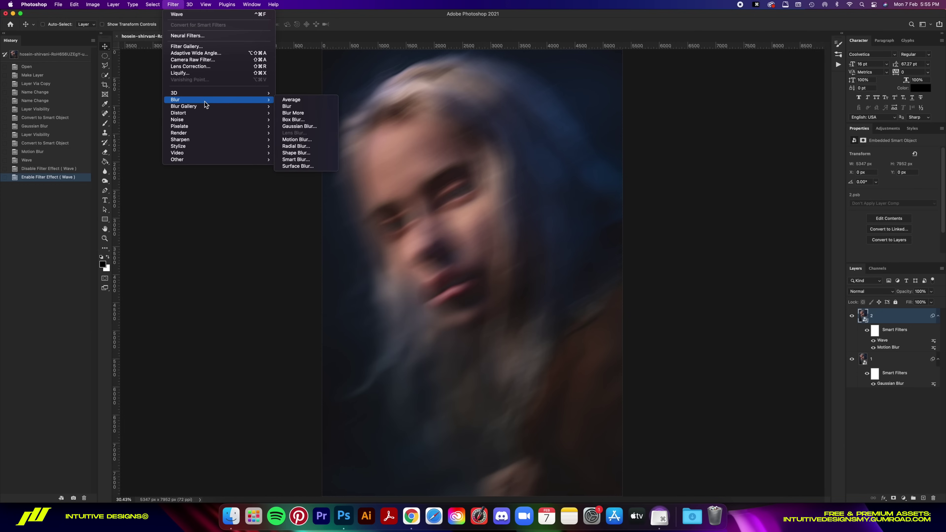
{"action": "left_click", "coordinate": [322, 126]}
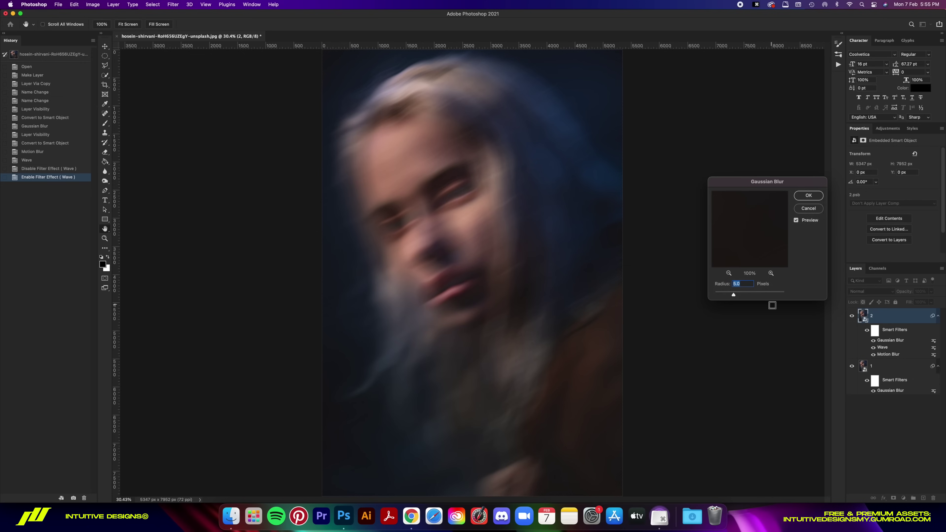
{"action": "type", "text": "8"}
{"action": "left_click", "coordinate": [808, 196]}
{"action": "key", "text": "super+minus"}
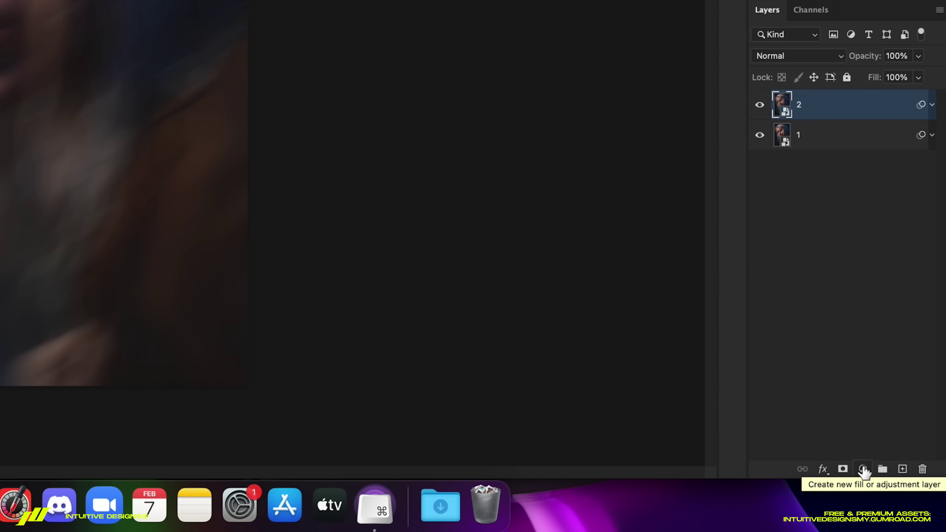
Add a Black & White adjustment layer with Auto channel values
{"action": "left_click", "coordinate": [903, 499]}
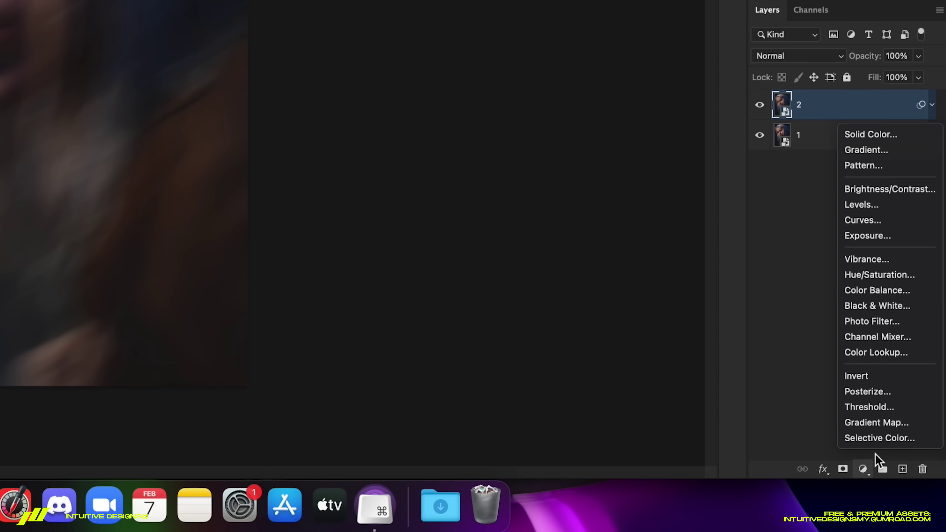
{"action": "left_click", "coordinate": [896, 309]}
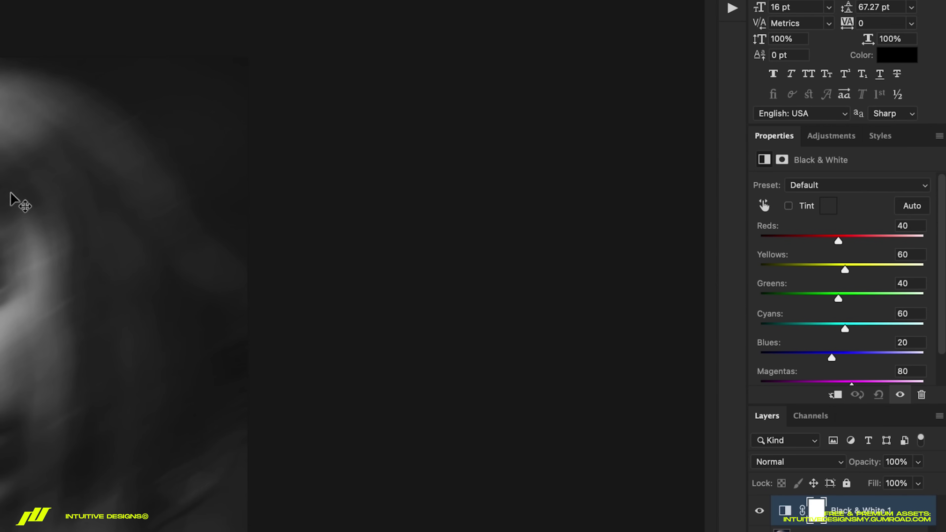
{"action": "left_click", "coordinate": [918, 209]}
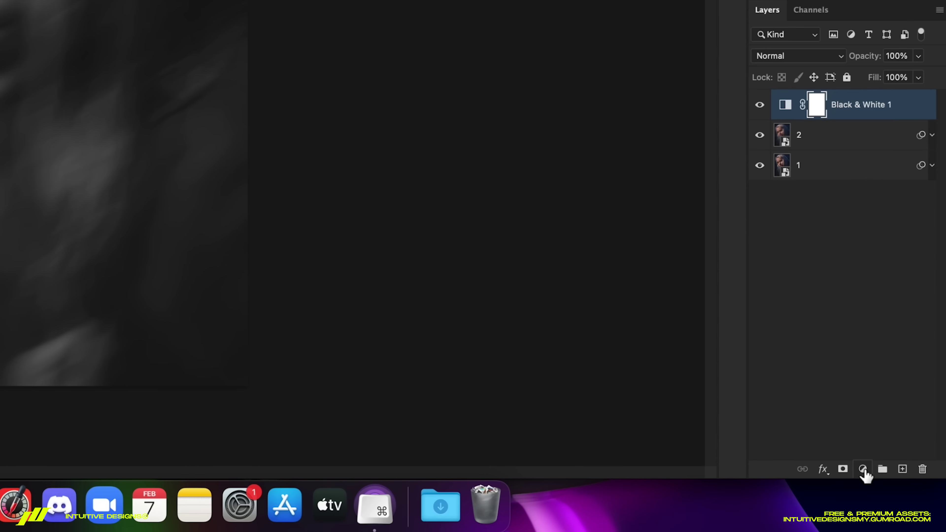
Add a Curves layer with shadow and highlight points, raising the highlight into an S-curve
{"action": "left_click", "coordinate": [863, 470]}
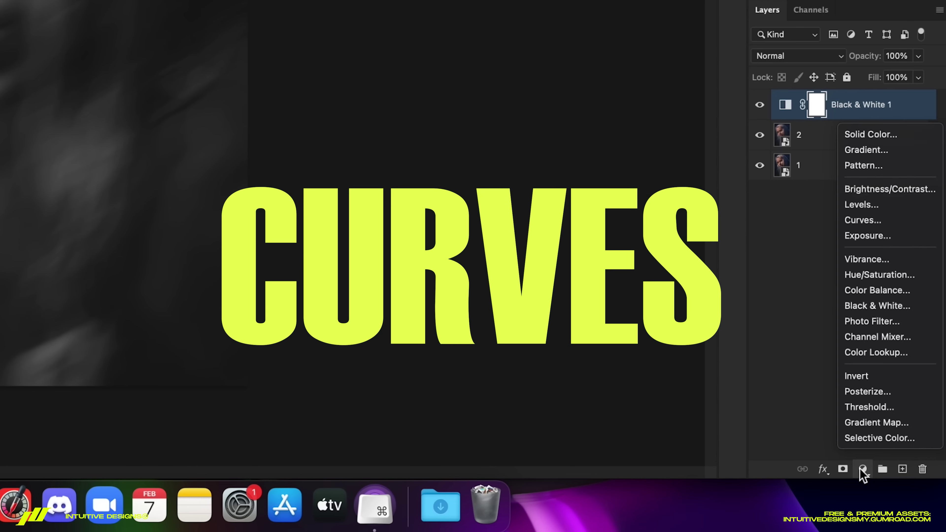
{"action": "left_click", "coordinate": [879, 224]}
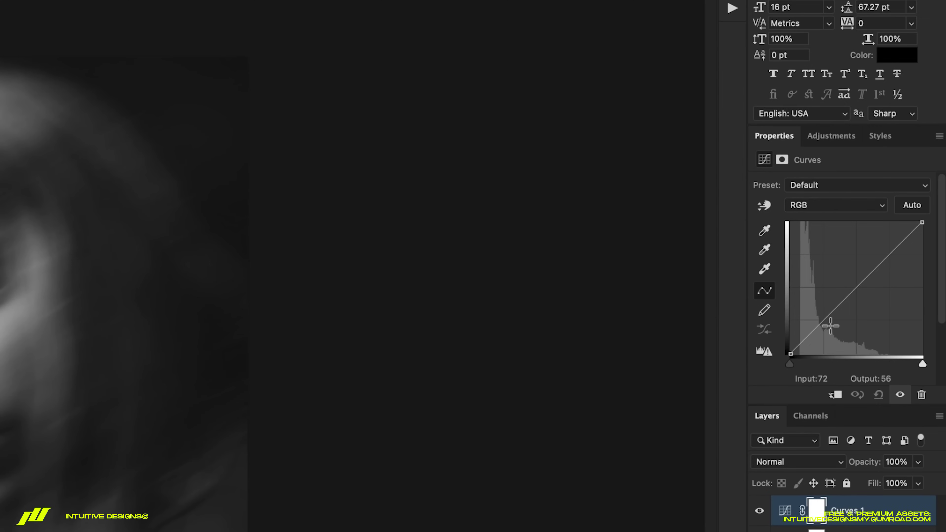
{"action": "left_click", "coordinate": [829, 325]}
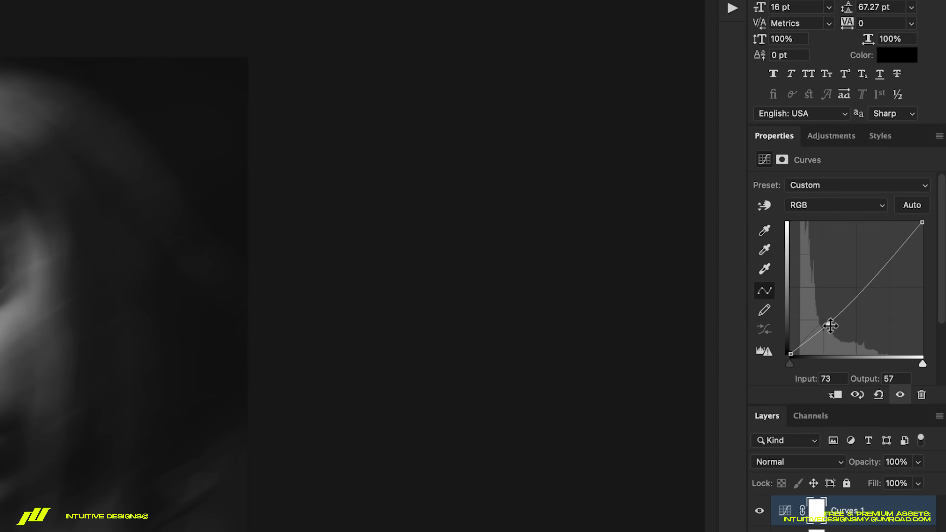
{"action": "left_click", "coordinate": [883, 261]}
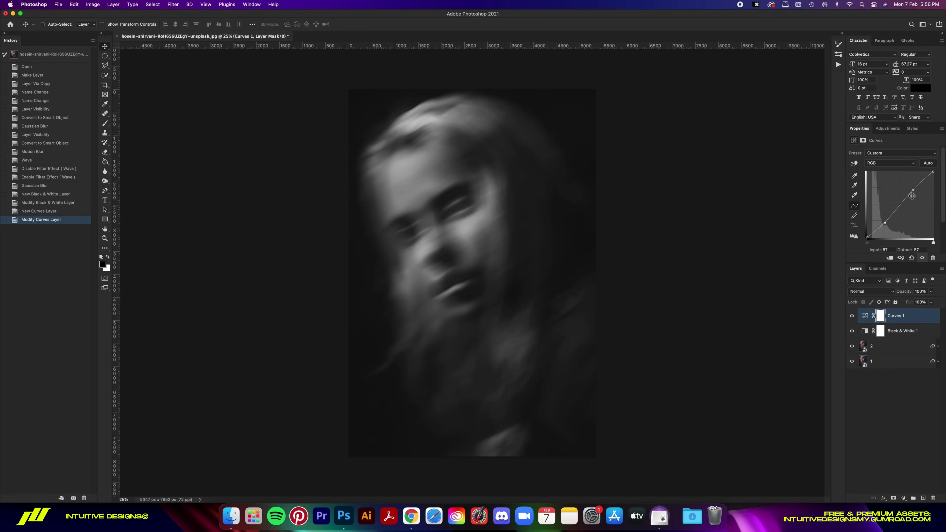
{"action": "left_click_drag", "start_coordinate": [914, 190], "coordinate": [909, 184]}
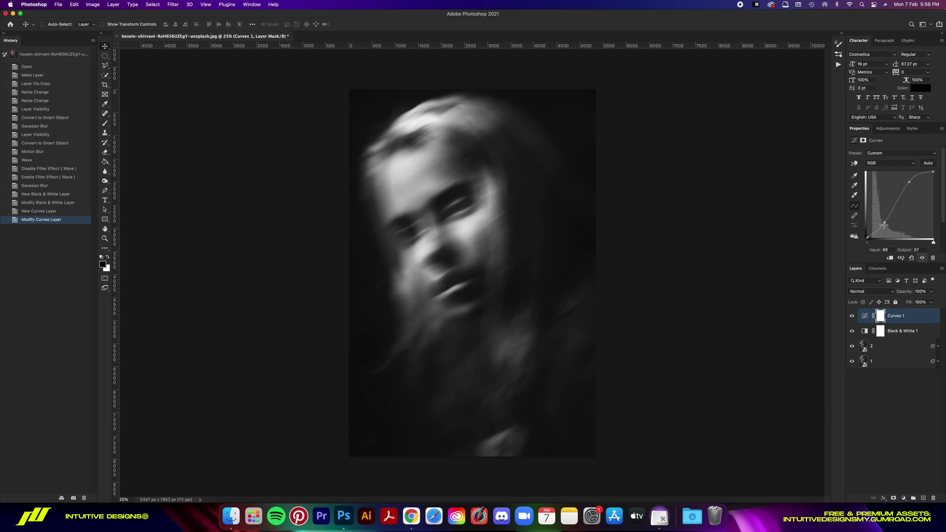
{"action": "left_click_drag", "start_coordinate": [882, 226], "coordinate": [884, 225]}
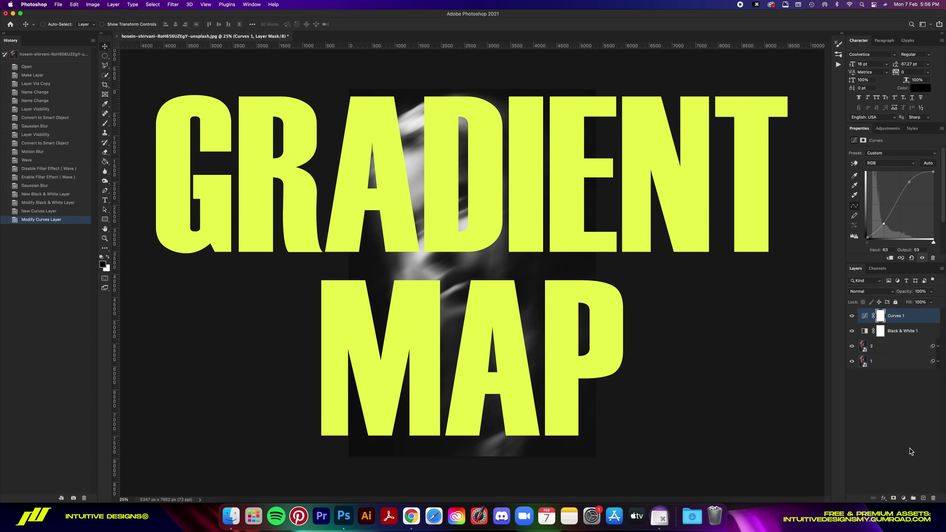
Add a Gradient Map layer and expand the IntuitiveDesigns_HeatmapPreset folder in its Gradient Editor
{"action": "left_click", "coordinate": [903, 498]}
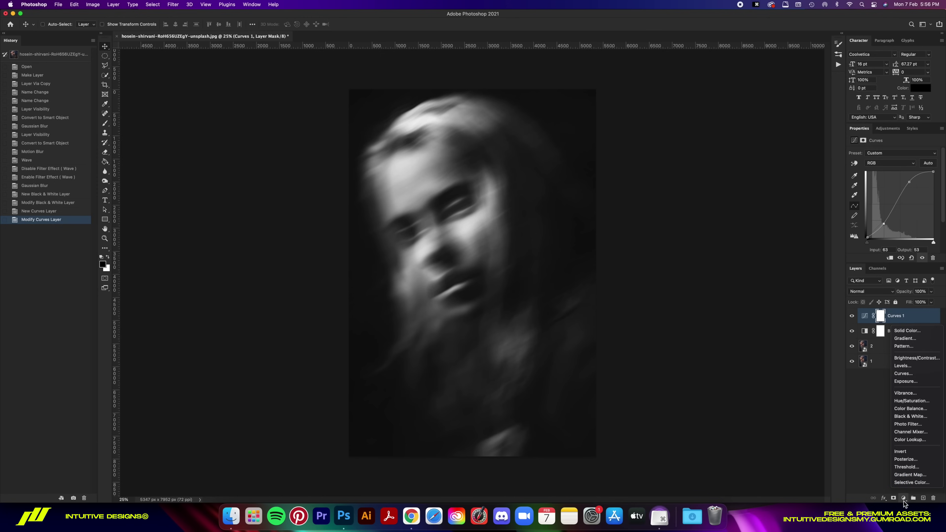
{"action": "left_click", "coordinate": [913, 475]}
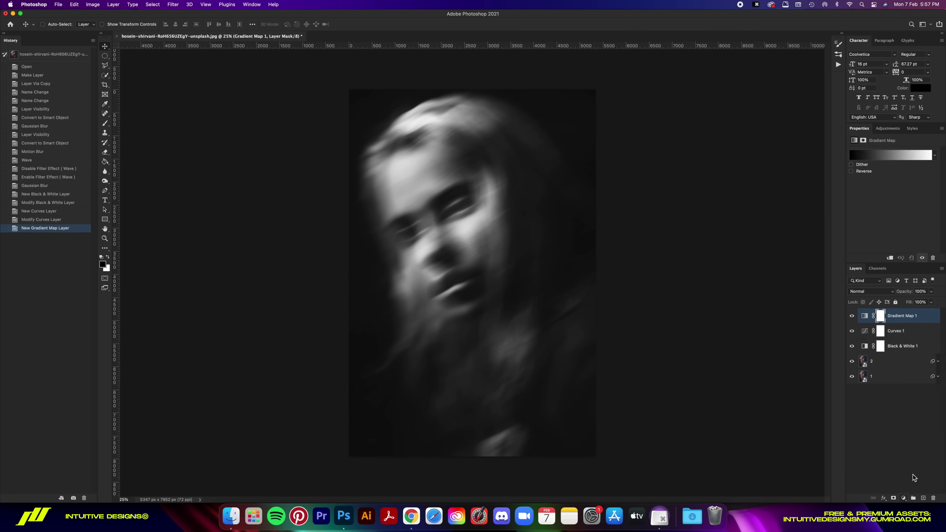
{"action": "left_click", "coordinate": [902, 156]}
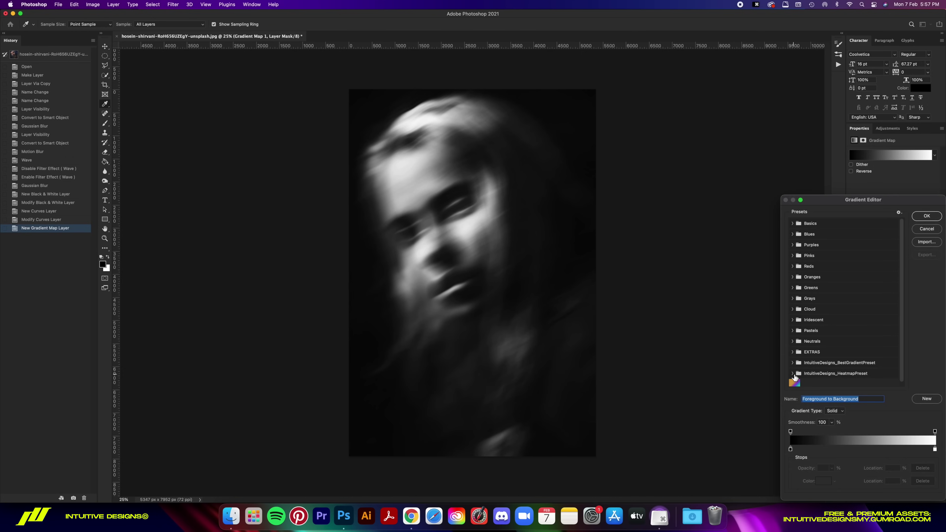
{"action": "left_click", "coordinate": [793, 374]}
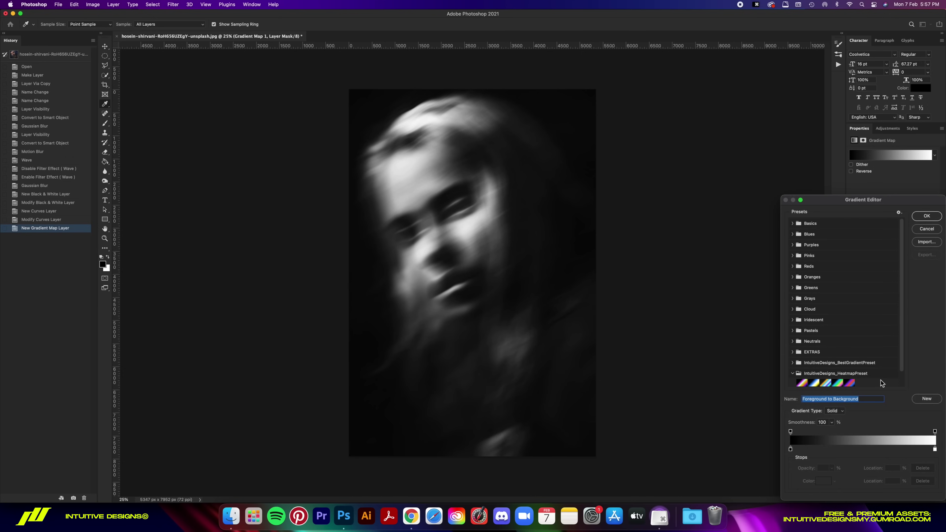
{"action": "scroll", "coordinate": [881, 380], "scroll_direction": "down", "scroll_amount": 1}
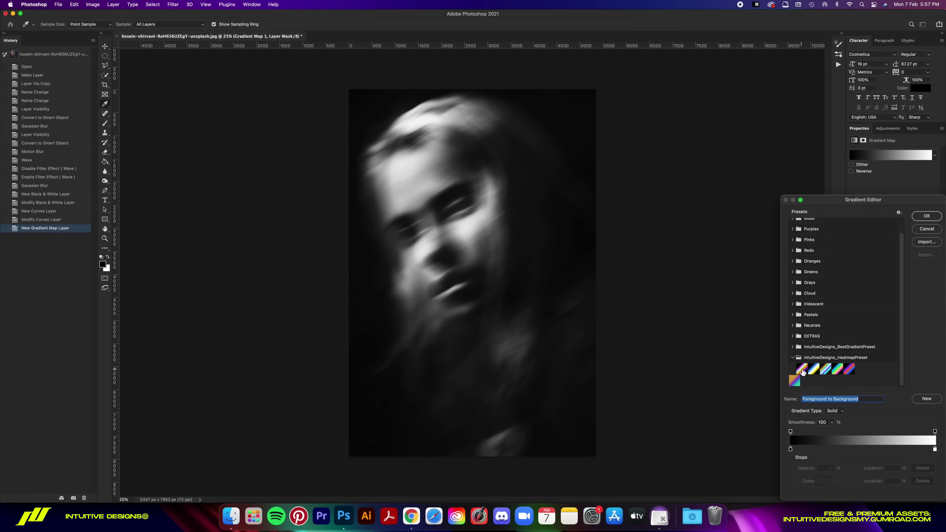
Compare the first three heatmap presets on the portrait
{"action": "left_click", "coordinate": [814, 369]}
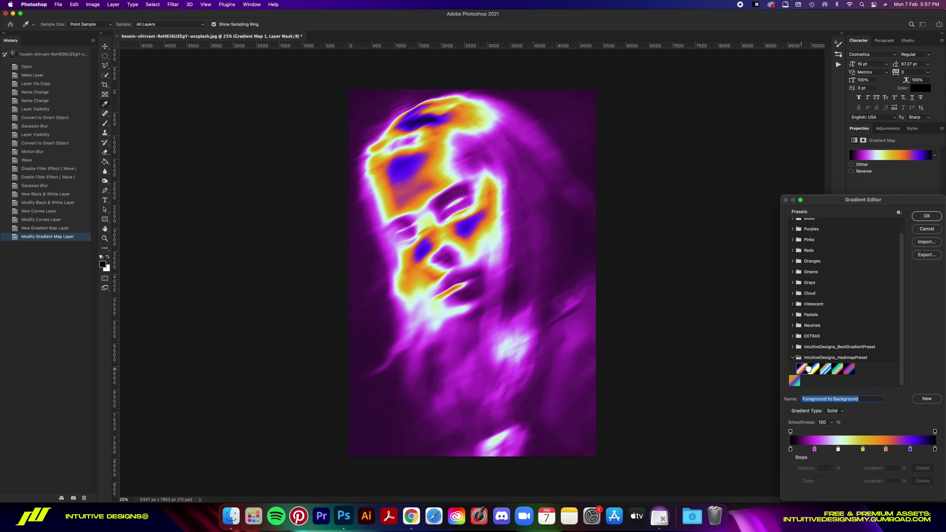
{"action": "left_click", "coordinate": [814, 370]}
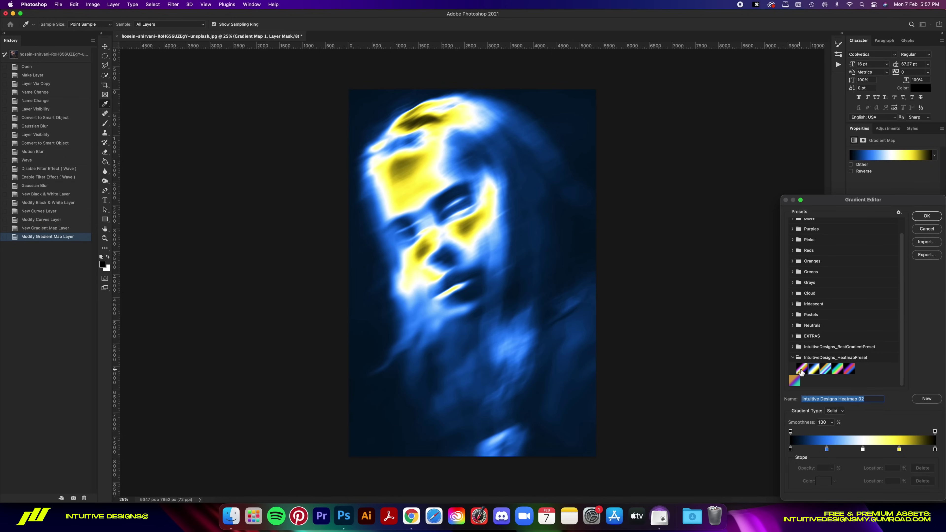
{"action": "left_click", "coordinate": [801, 370]}
{"action": "left_click", "coordinate": [813, 369]}
{"action": "left_click", "coordinate": [824, 369]}
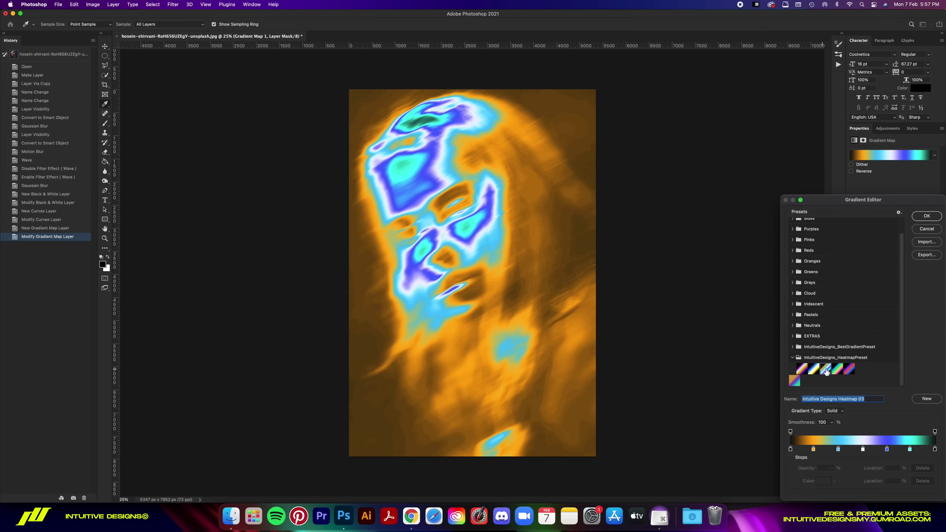
{"action": "left_click", "coordinate": [814, 370]}
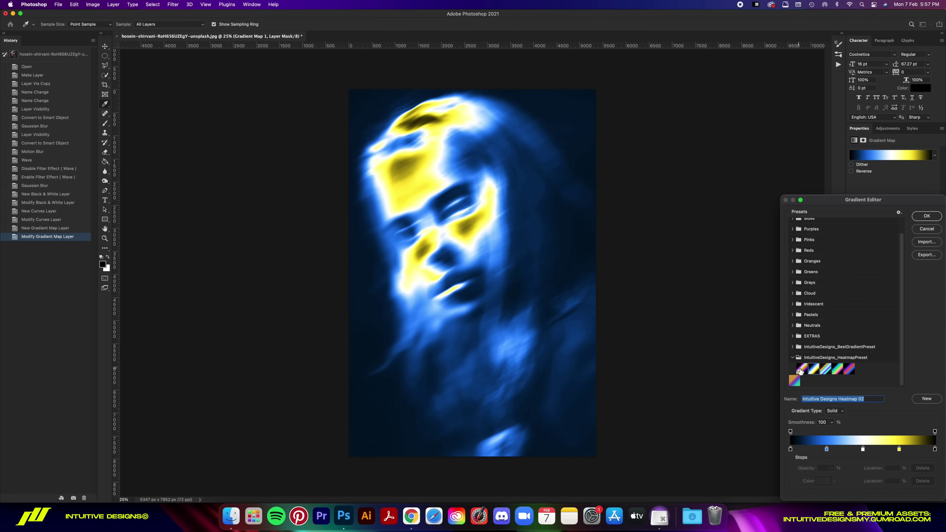
{"action": "left_click", "coordinate": [800, 370]}
{"action": "left_click", "coordinate": [814, 370]}
{"action": "left_click", "coordinate": [825, 370]}
Pick Heatmap 05, move its blue stop and the purple stop to 20%, and confirm
{"action": "left_click_drag", "start_coordinate": [790, 449], "coordinate": [812, 452]}
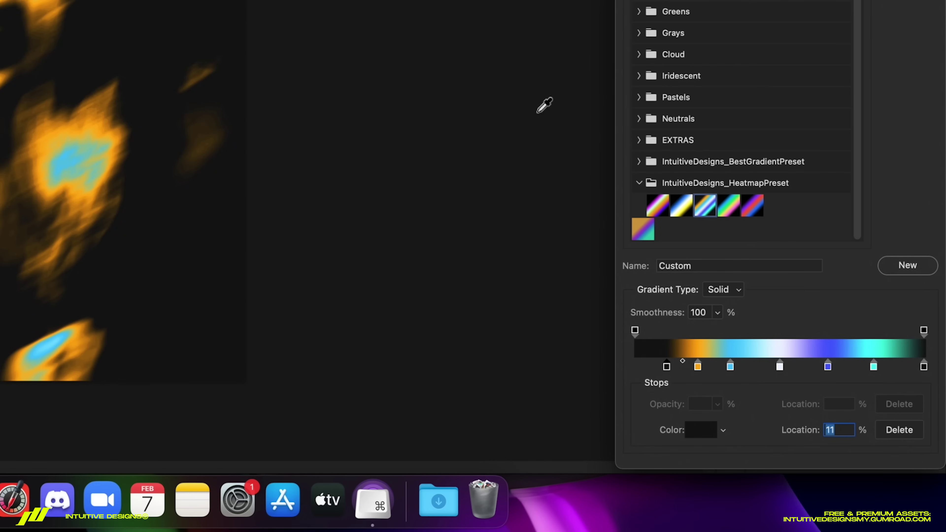
{"action": "left_click", "coordinate": [659, 208]}
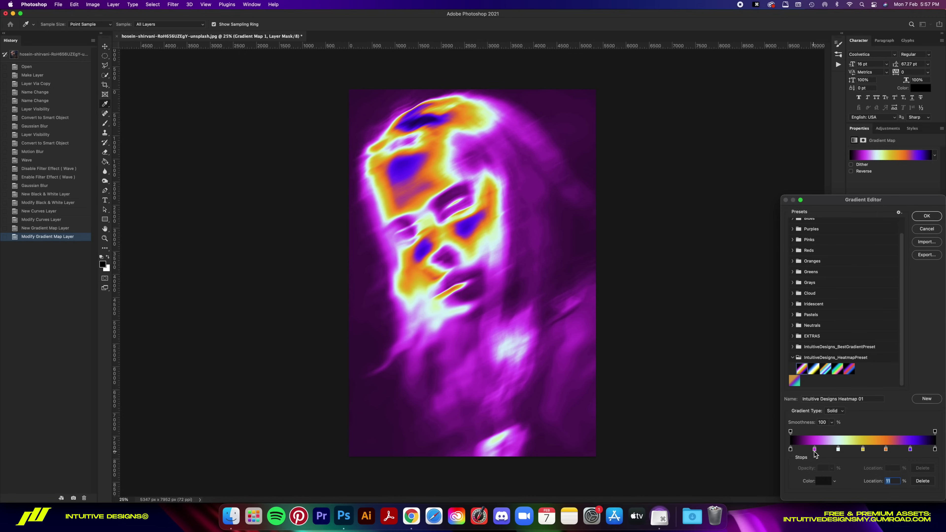
{"action": "mouse_move", "coordinate": [814, 449]}
{"action": "left_mouse_down"}
{"action": "mouse_move", "coordinate": [822, 450]}
{"action": "mouse_move", "coordinate": [805, 450]}
{"action": "left_mouse_up"}
{"action": "left_click", "coordinate": [793, 450]}
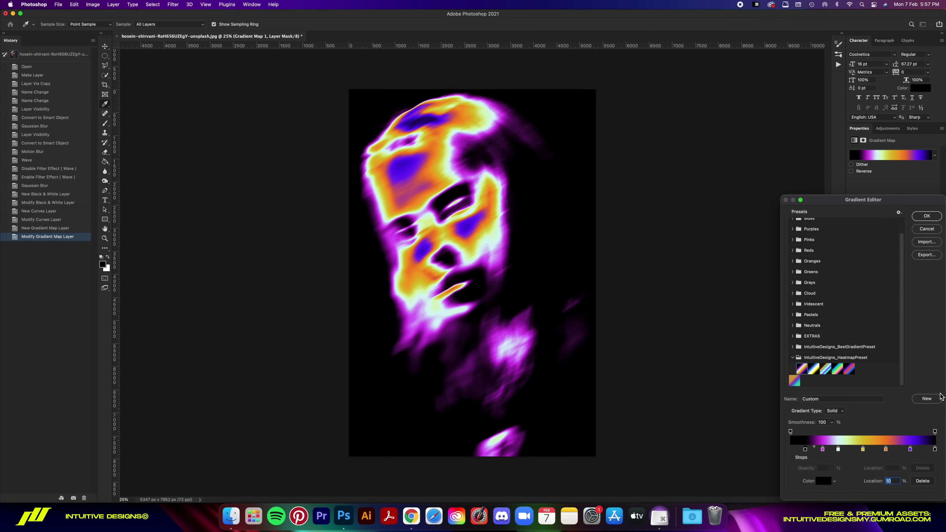
{"action": "left_click", "coordinate": [849, 369]}
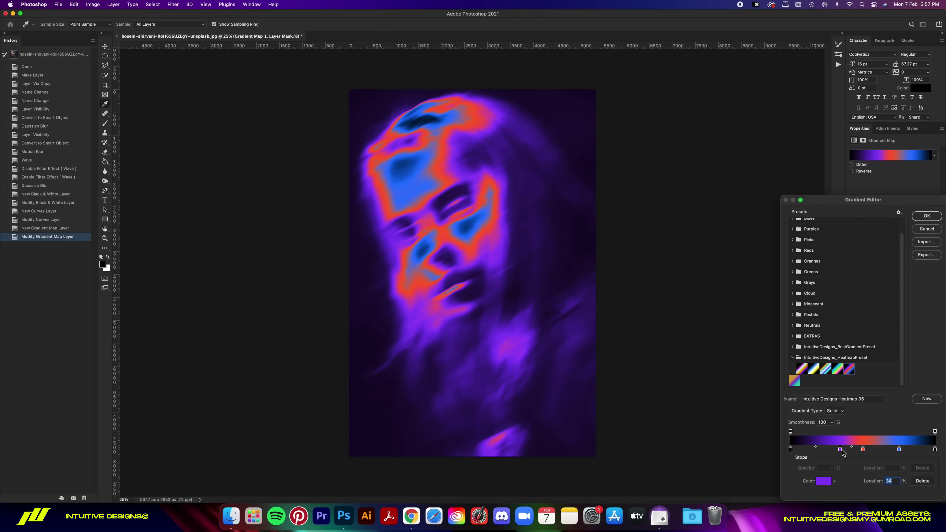
{"action": "left_click_drag", "start_coordinate": [885, 450], "coordinate": [901, 452]}
{"action": "left_click_drag", "start_coordinate": [790, 449], "coordinate": [896, 450]}
{"action": "left_click", "coordinate": [823, 449]}
{"action": "left_click_drag", "start_coordinate": [825, 450], "coordinate": [822, 450]}
{"action": "left_click", "coordinate": [919, 216]}
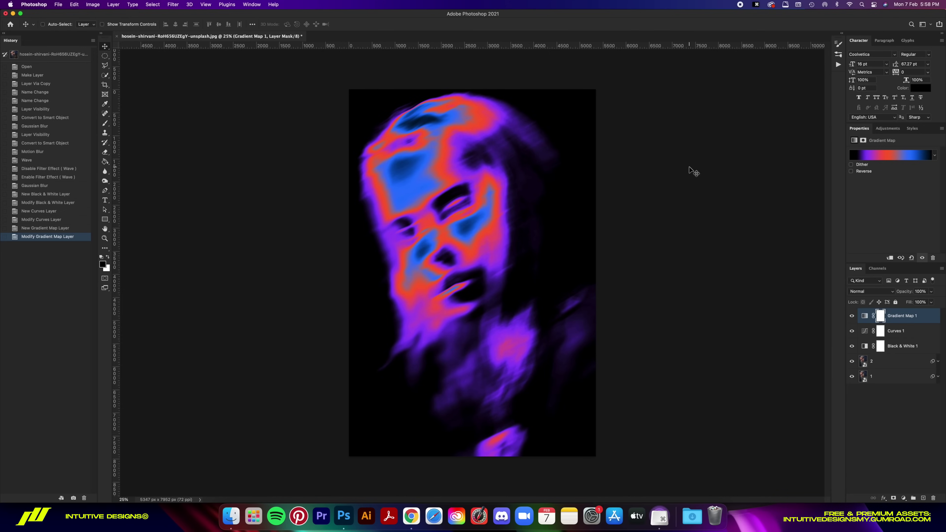
Inspect the heat-mapped portrait at several zoom levels
{"action": "key", "text": "super+1"}
{"action": "key", "text": "super+equal"}
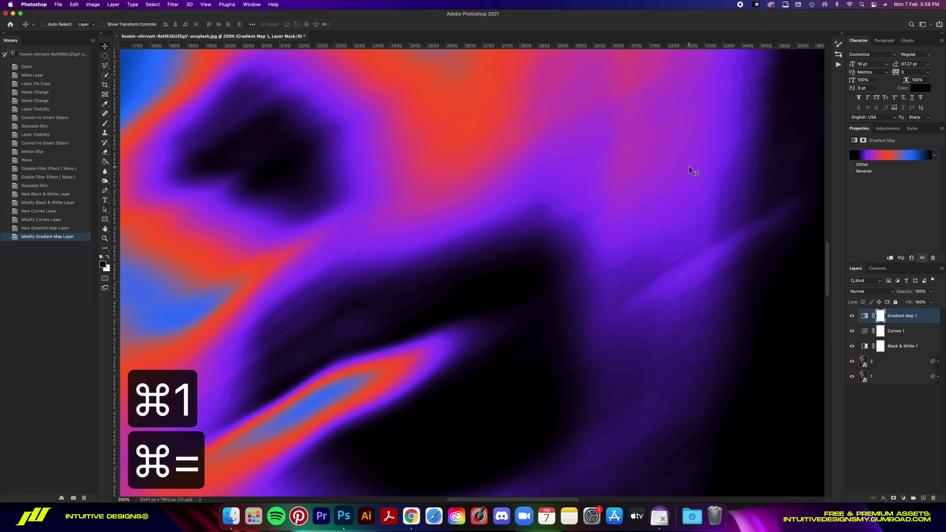
{"action": "key", "text": "super+0"}
{"action": "key", "text": "super+1"}
{"action": "key", "text": "super+0"}
{"action": "key", "text": "super+minus"}
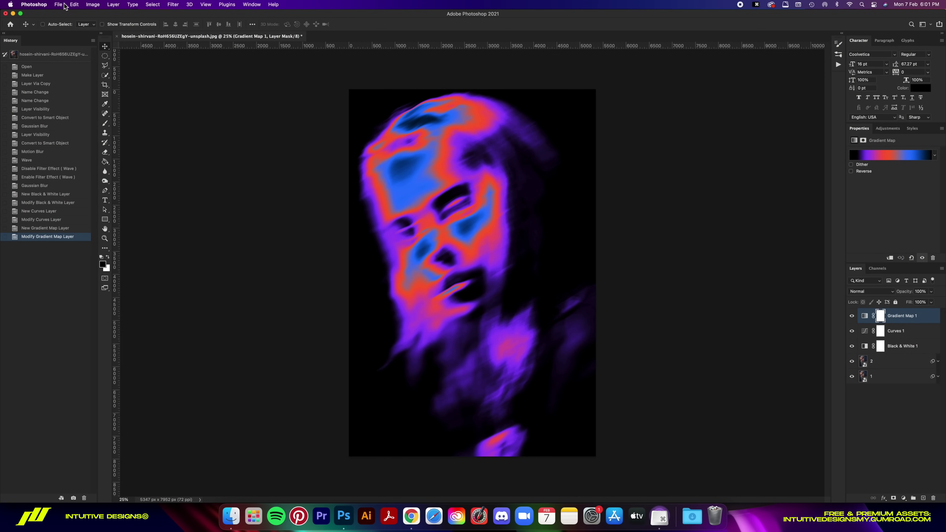
{"action": "left_click", "coordinate": [553, 248]}
Start a new document from the A3 Shirt Size preset (297 × 420 mm, 300 ppi, black)
{"action": "left_click", "coordinate": [58, 4]}
{"action": "left_click", "coordinate": [63, 11]}
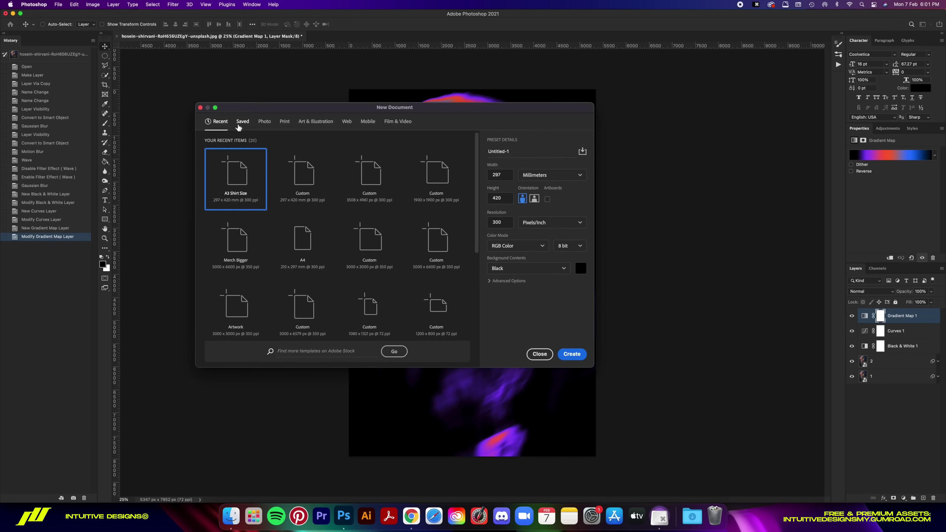
{"action": "left_click", "coordinate": [242, 122]}
{"action": "left_click", "coordinate": [355, 172]}
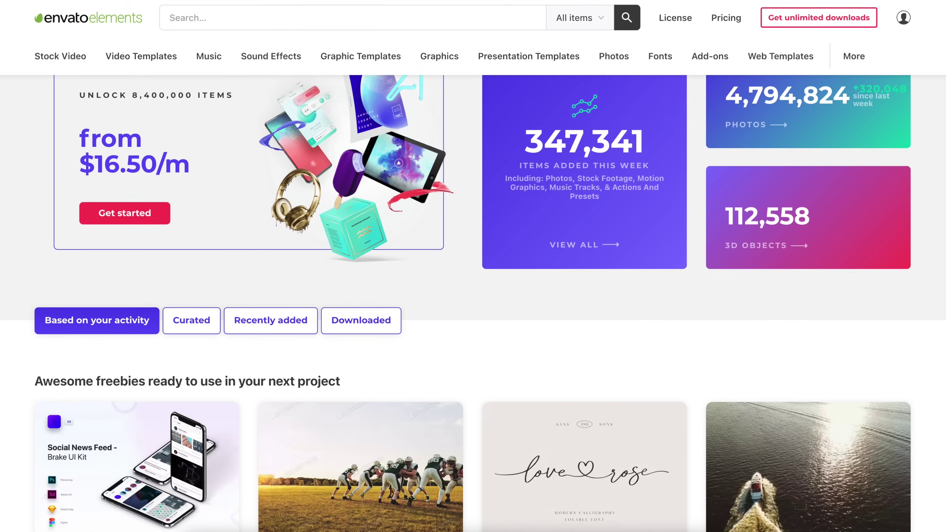
Scroll up and down through the Envato Elements page to browse its content
{"action": "scroll", "coordinate": [473, 303], "scroll_direction": "down", "scroll_amount": 10}
{"action": "scroll", "coordinate": [473, 303], "scroll_direction": "down", "scroll_amount": 10}
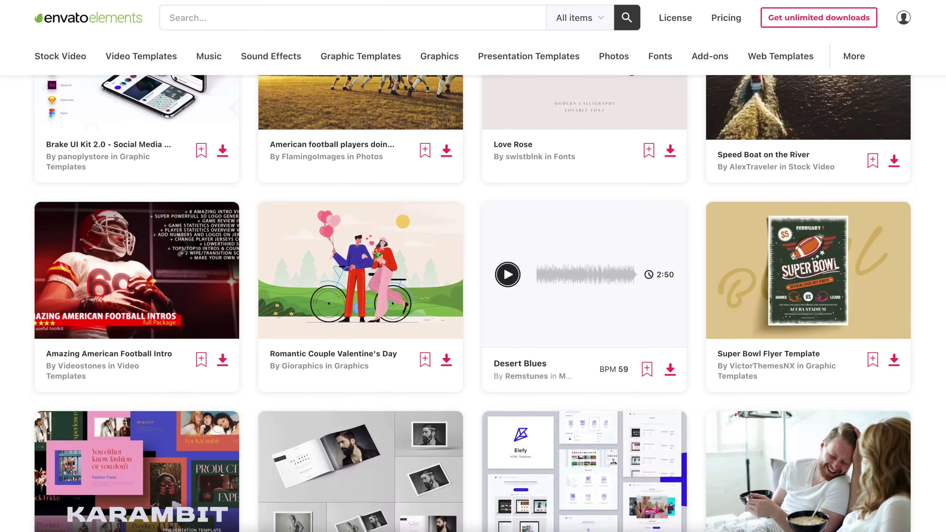
{"action": "scroll", "coordinate": [473, 303], "scroll_direction": "down", "scroll_amount": 5}
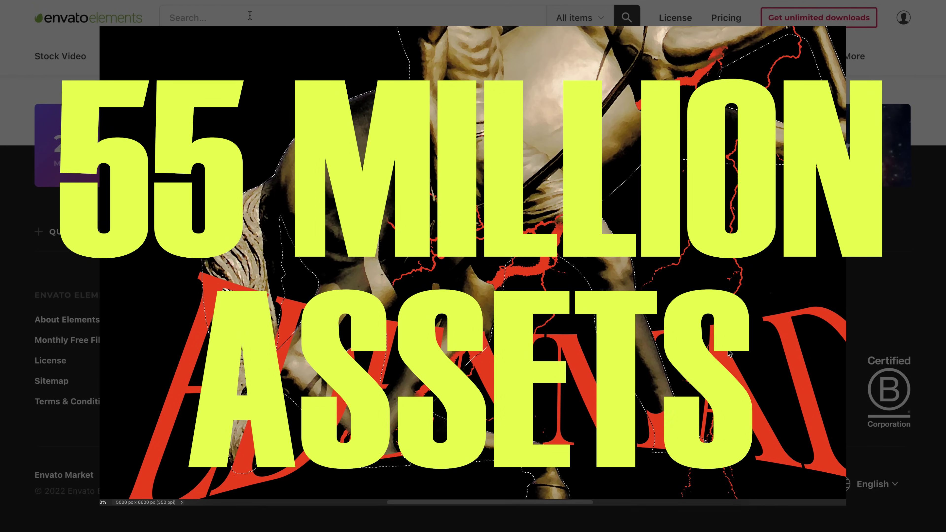
{"action": "scroll", "coordinate": [473, 266], "scroll_direction": "up", "scroll_amount": 10}
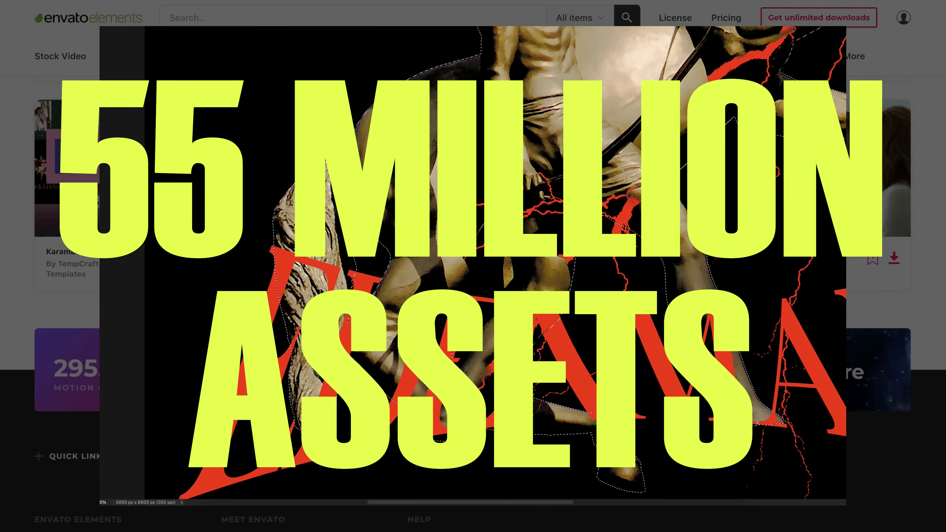
{"action": "scroll", "coordinate": [473, 266], "scroll_direction": "up", "scroll_amount": 10}
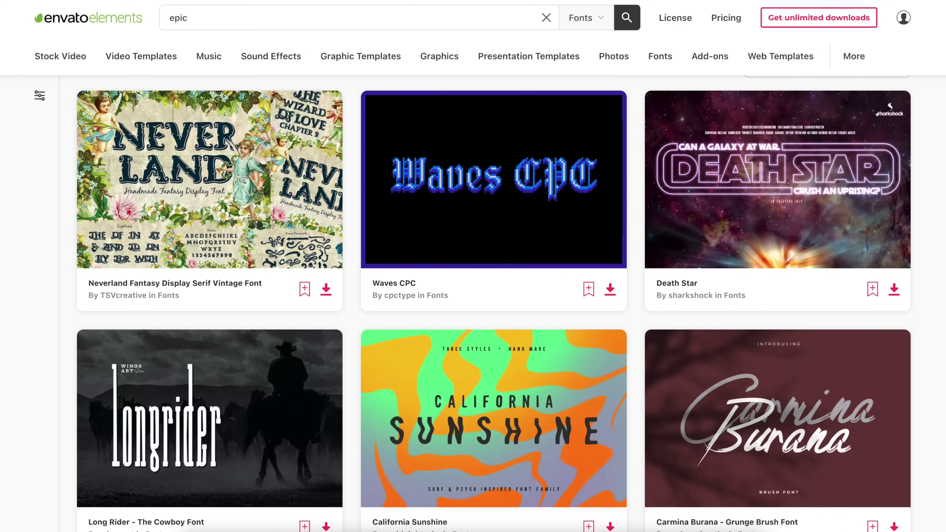
{"action": "scroll", "coordinate": [493, 303], "scroll_direction": "down", "scroll_amount": 7}
{"action": "scroll", "coordinate": [494, 303], "scroll_direction": "down", "scroll_amount": 3}
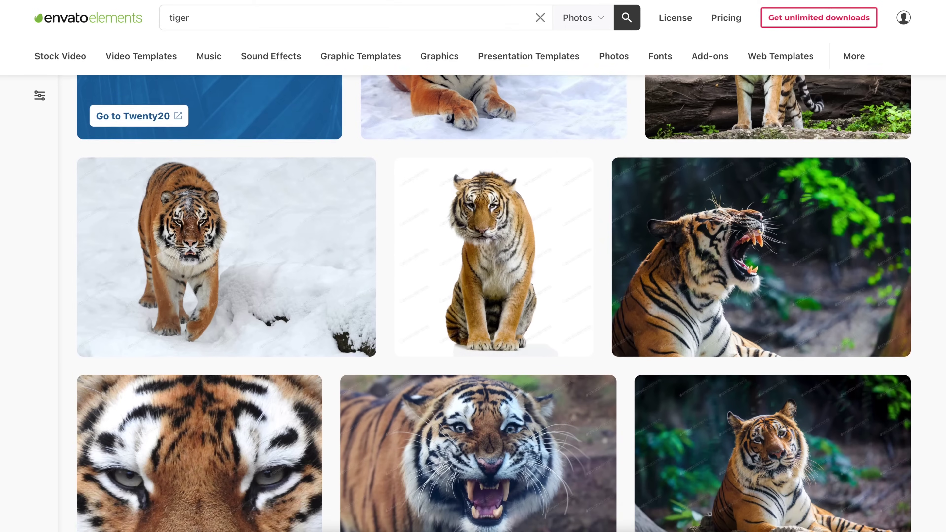
{"action": "scroll", "coordinate": [494, 303], "scroll_direction": "down", "scroll_amount": 6}
{"action": "scroll", "coordinate": [494, 303], "scroll_direction": "down", "scroll_amount": 3}
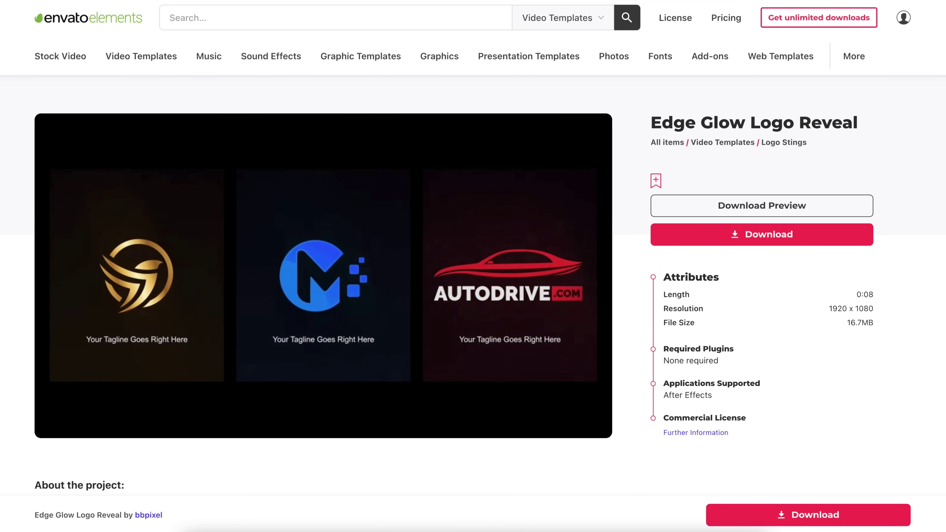
Search Envato Elements' 3D category for bullet models, then tilt a 3D gun render to inspect it
{"action": "left_click", "coordinate": [91, 23]}
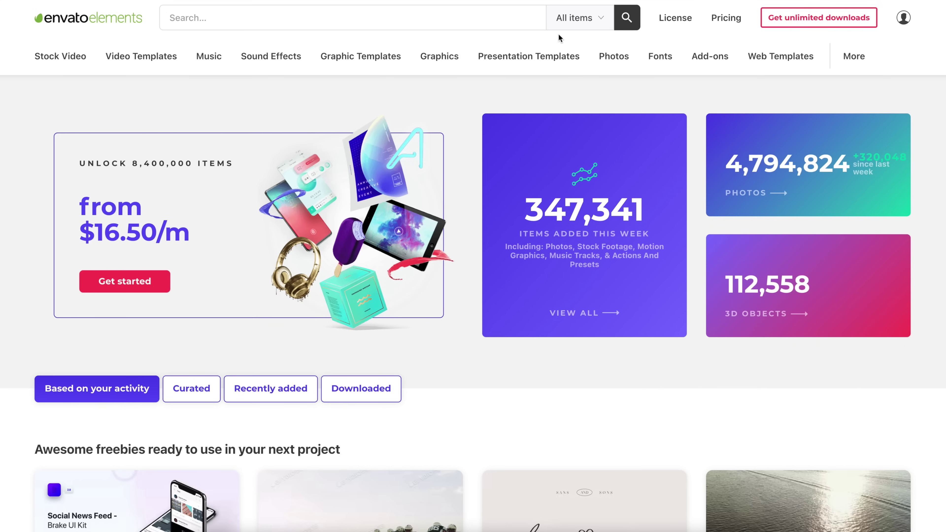
{"action": "left_click", "coordinate": [585, 22]}
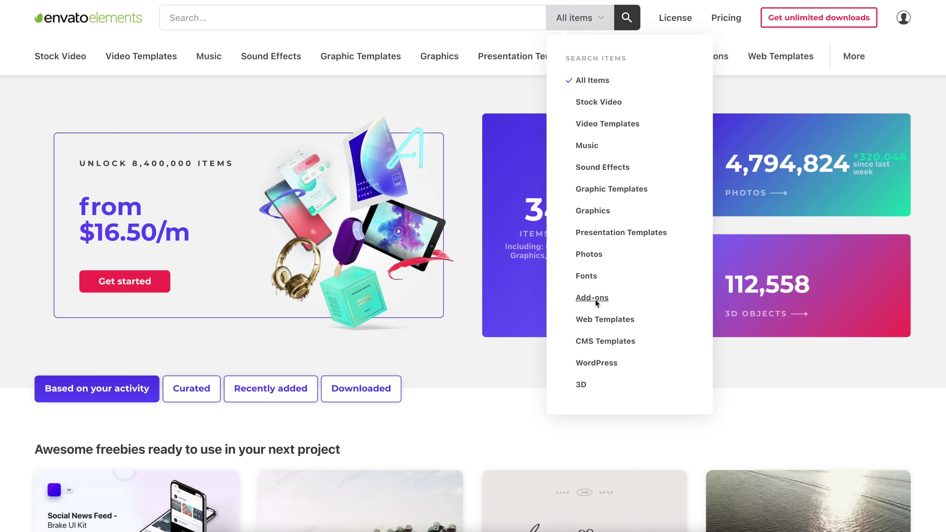
{"action": "left_click", "coordinate": [578, 384]}
{"action": "type", "text": "bullet"}
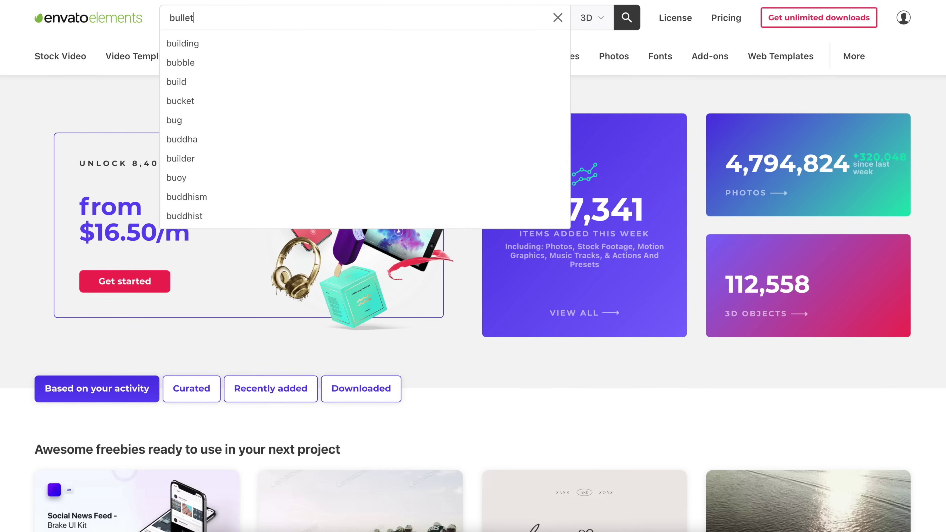
{"action": "key", "text": "Return"}
{"action": "scroll", "coordinate": [473, 298], "scroll_direction": "down", "scroll_amount": 15}
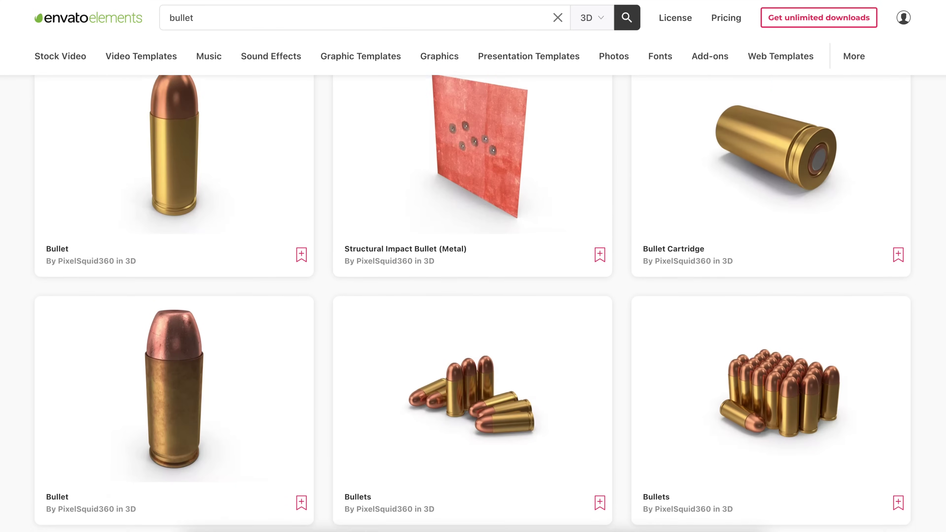
{"action": "scroll", "coordinate": [473, 298], "scroll_direction": "down", "scroll_amount": 20}
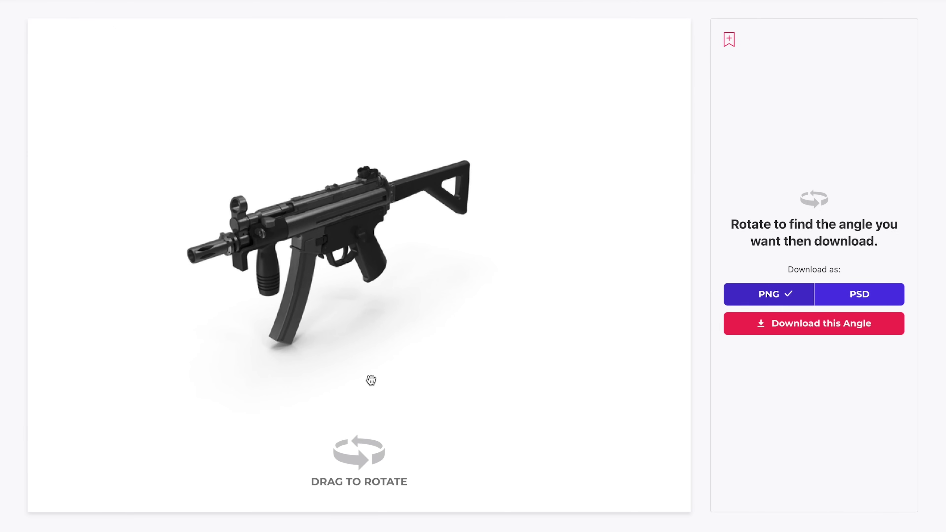
{"action": "left_click_drag", "start_coordinate": [371, 380], "coordinate": [396, 352]}
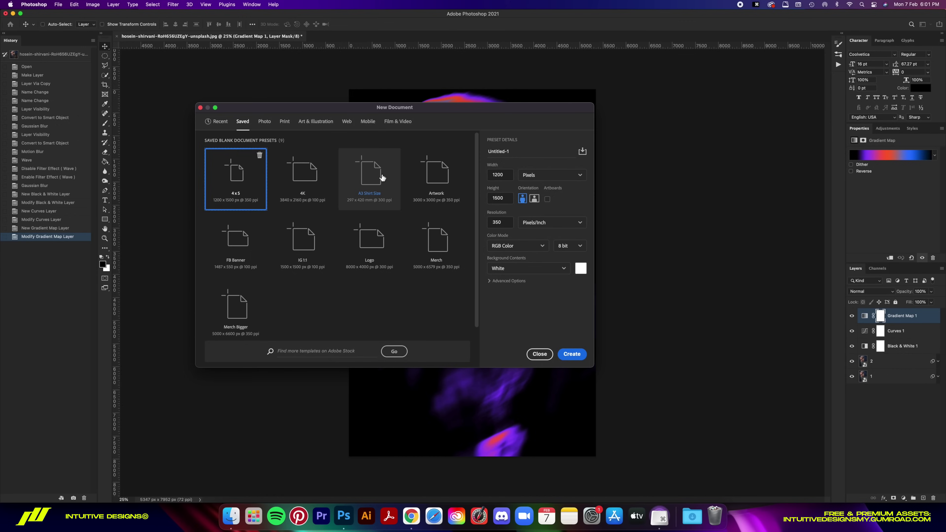
Create the black A3 Untitled-1 document, then select all five heatmap portrait layers
{"action": "left_click", "coordinate": [386, 162]}
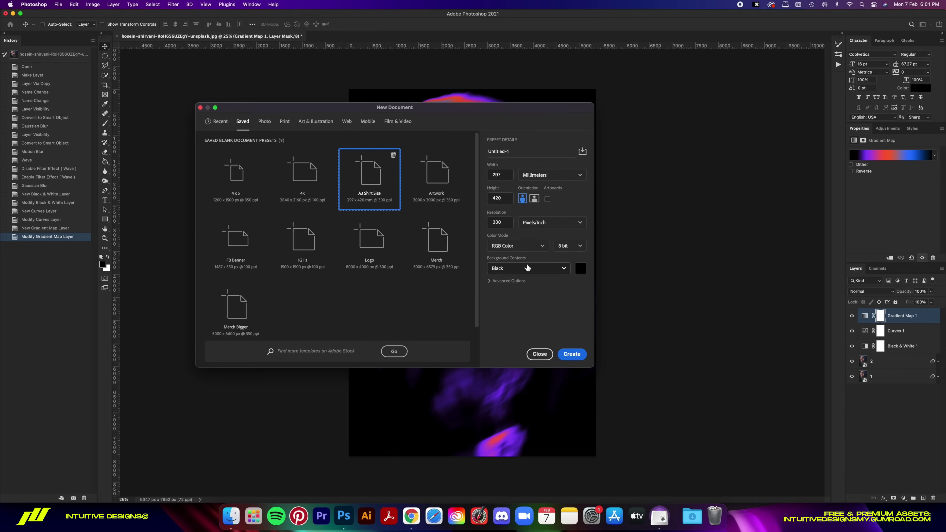
{"action": "left_click", "coordinate": [577, 356]}
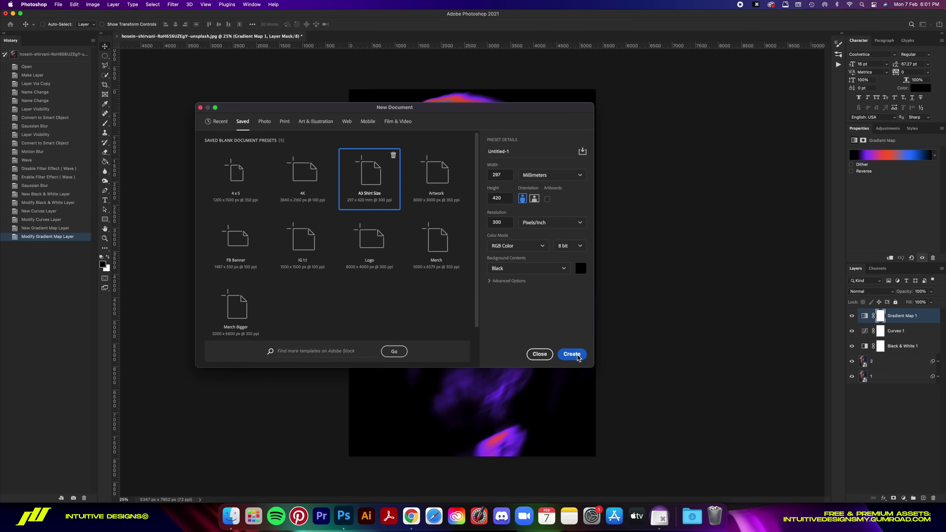
{"action": "left_click", "coordinate": [277, 38]}
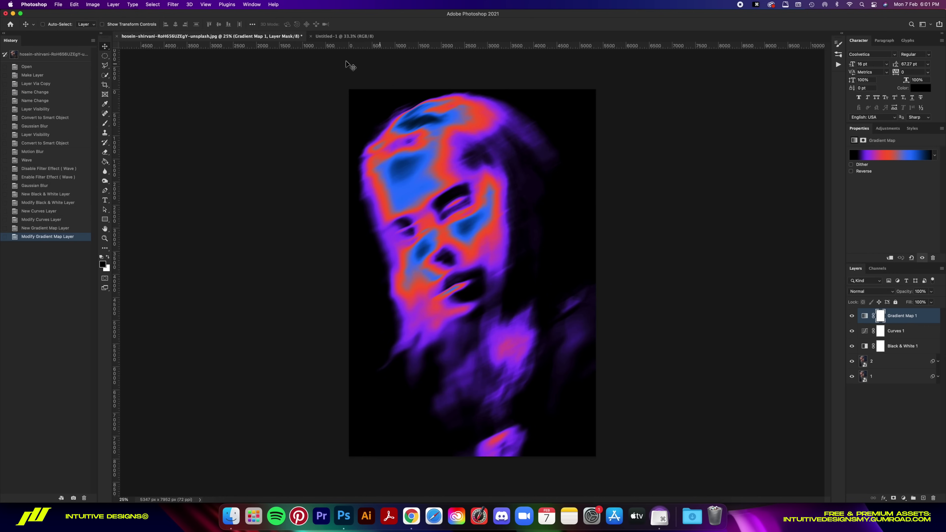
{"action": "left_click", "coordinate": [898, 372], "text": "shift"}
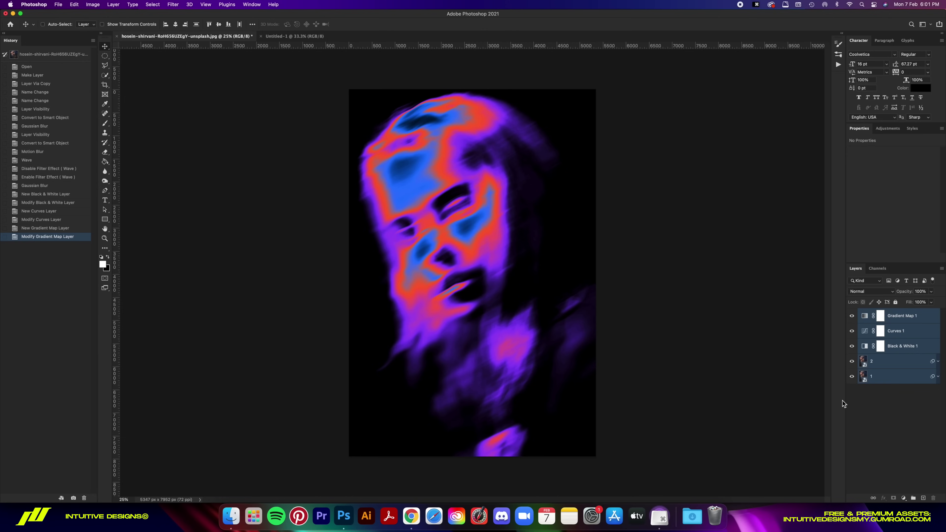
Group the portrait layers as FX, stamp them into a merged layer, and copy the whole canvas
{"action": "key", "text": "super+g"}
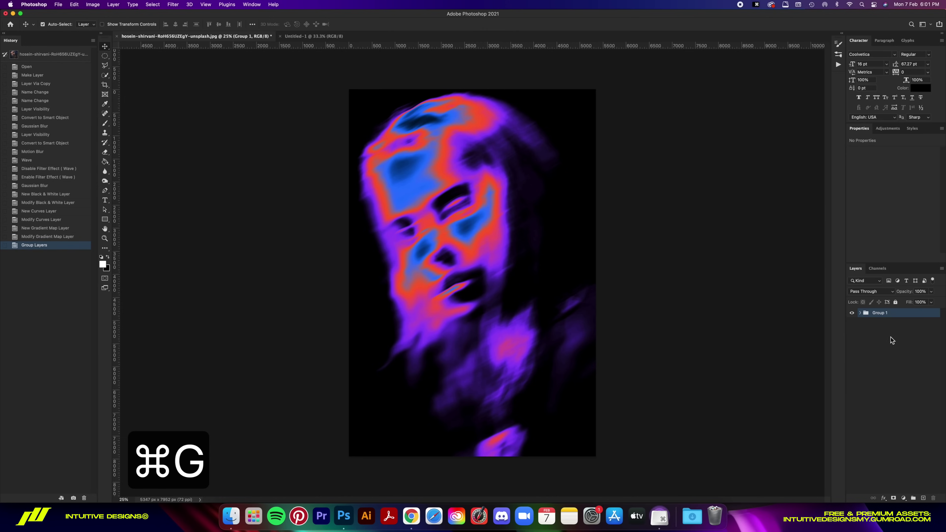
{"action": "type", "text": "FX"}
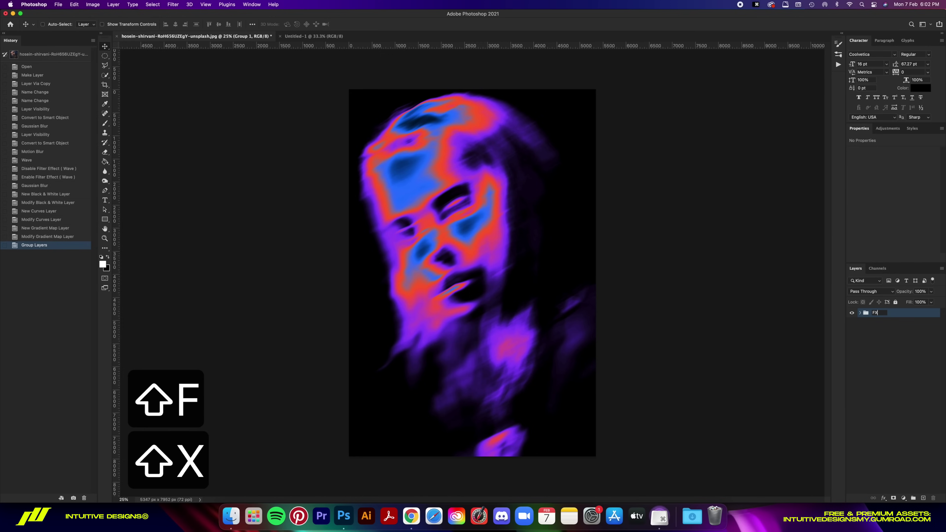
{"action": "key", "text": "Return"}
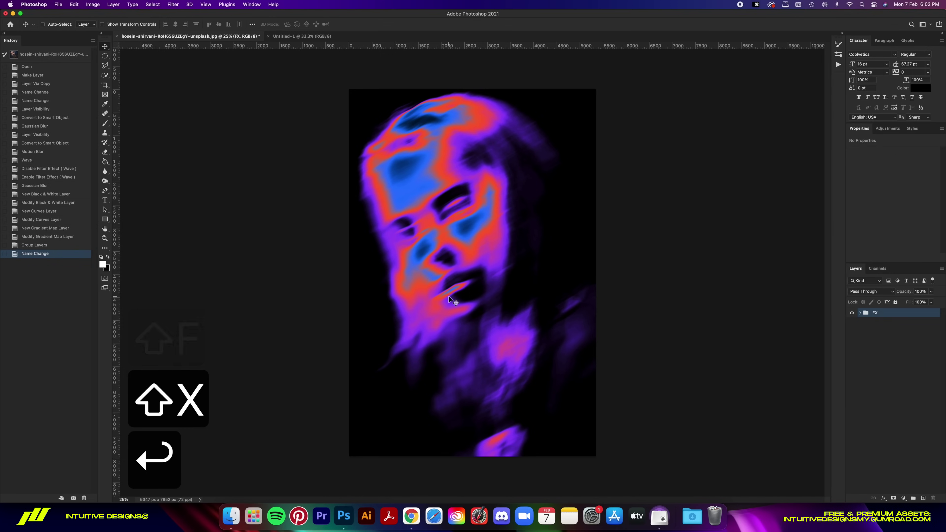
{"action": "key", "text": "alt+super+e"}
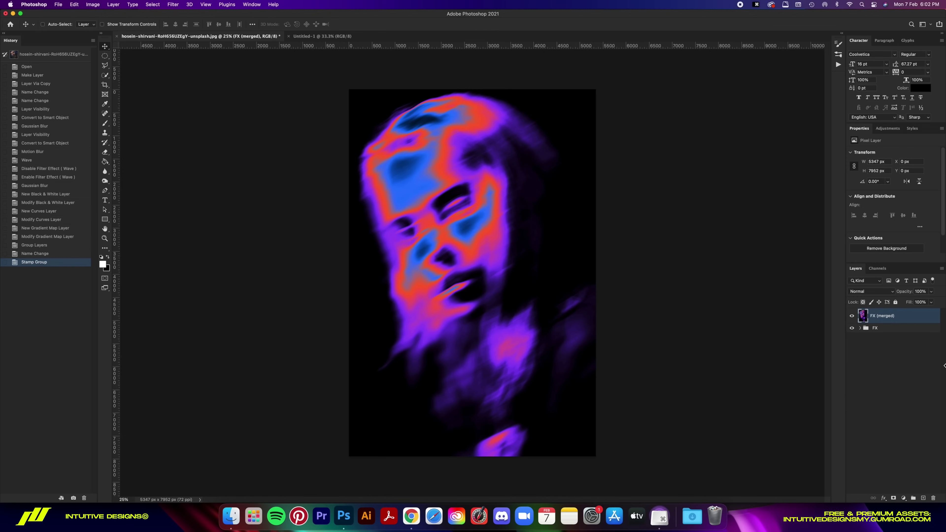
{"action": "key", "text": "super+a"}
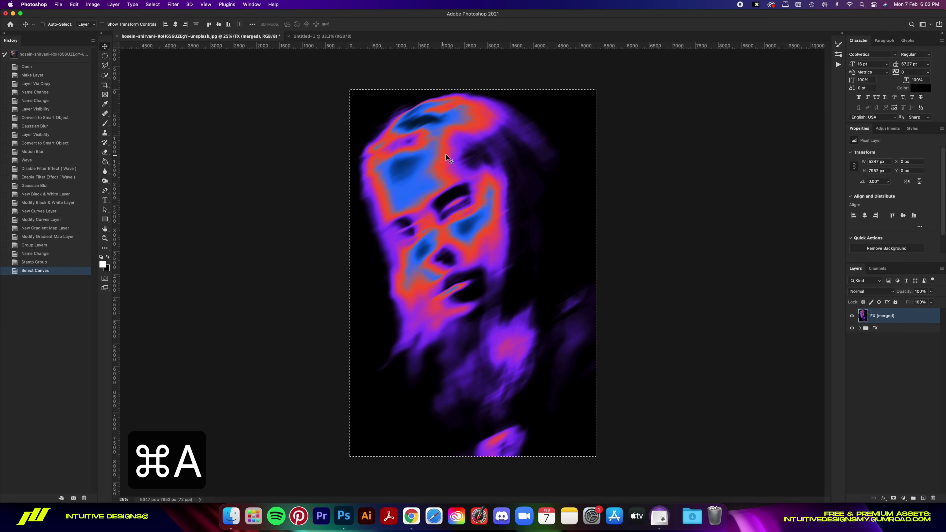
{"action": "key", "text": "super+c"}
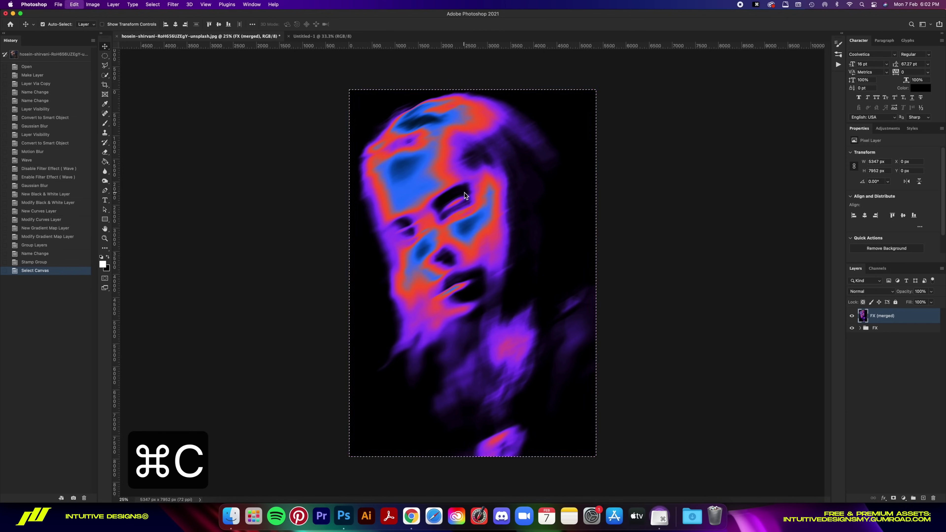
Paste the merged portrait into the black A3 document and centre it horizontally and vertically
{"action": "left_click", "coordinate": [305, 37]}
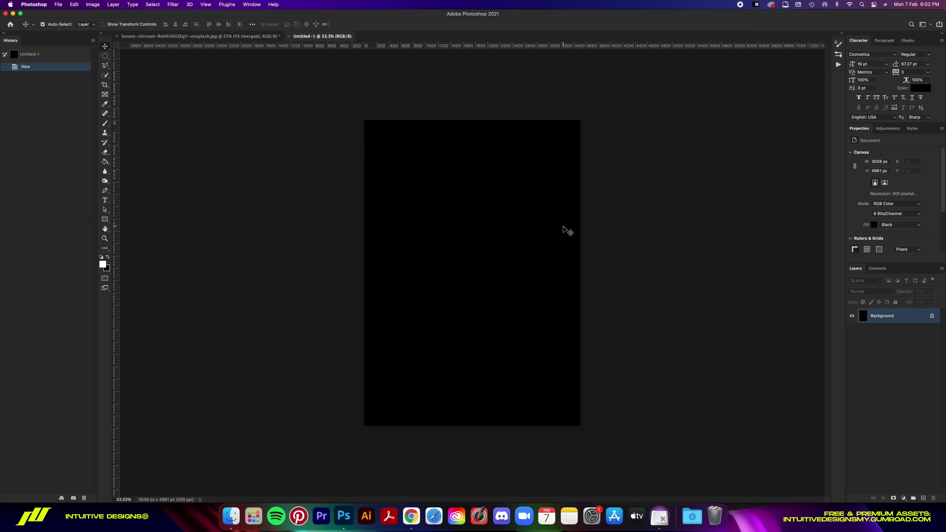
{"action": "key", "text": "super+v"}
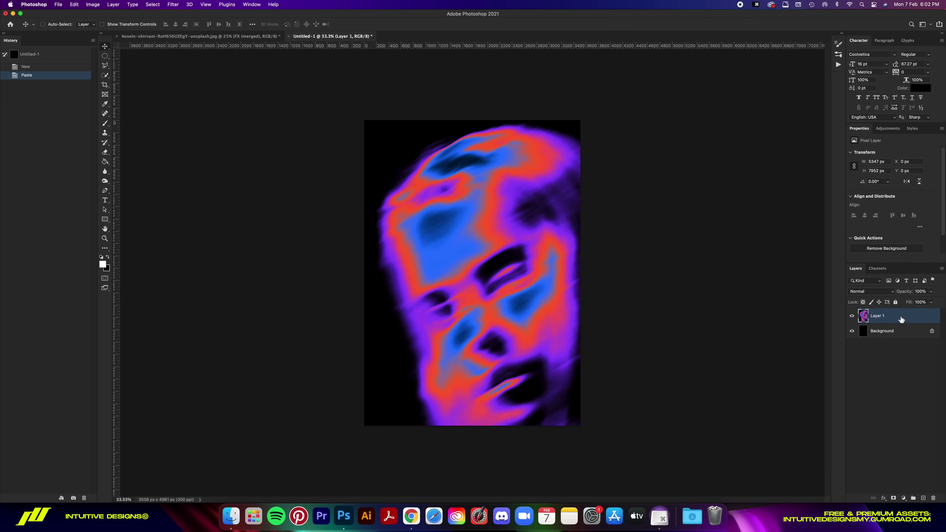
{"action": "key", "text": "super+a"}
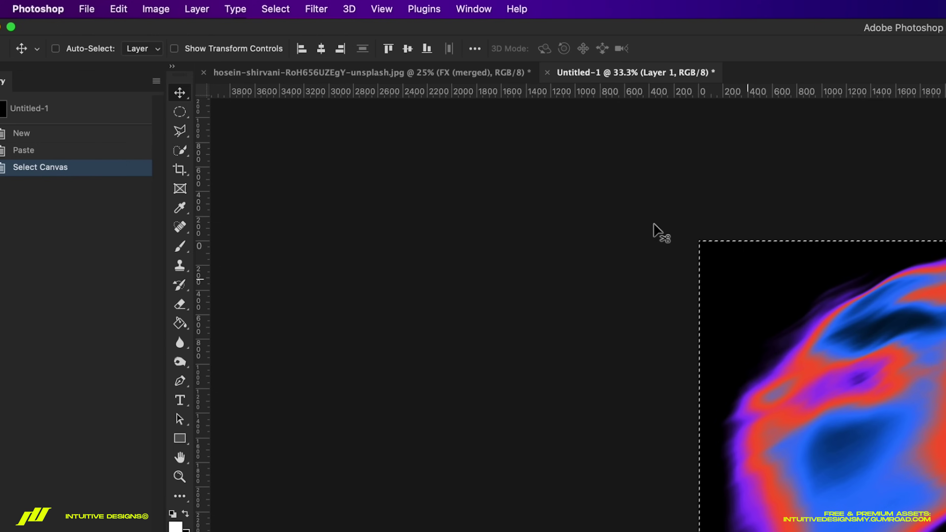
{"action": "left_click", "coordinate": [321, 49]}
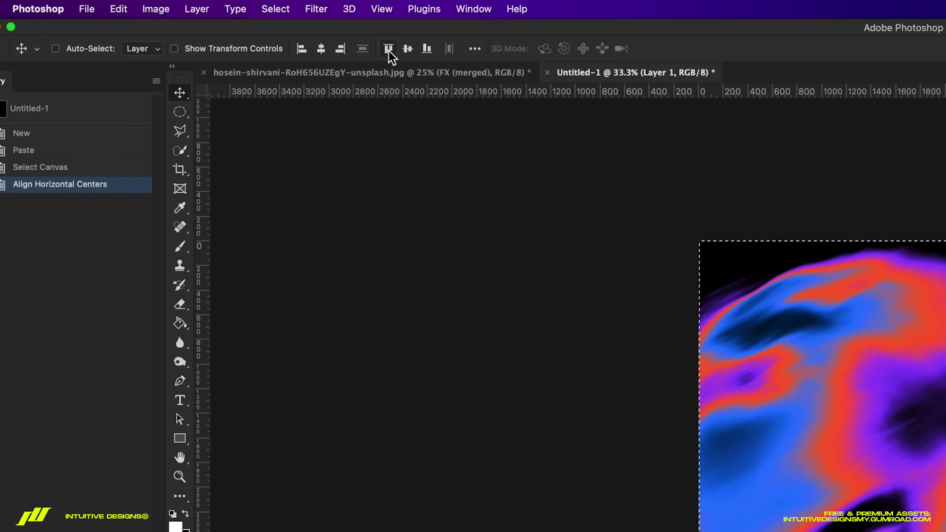
{"action": "left_click", "coordinate": [408, 49]}
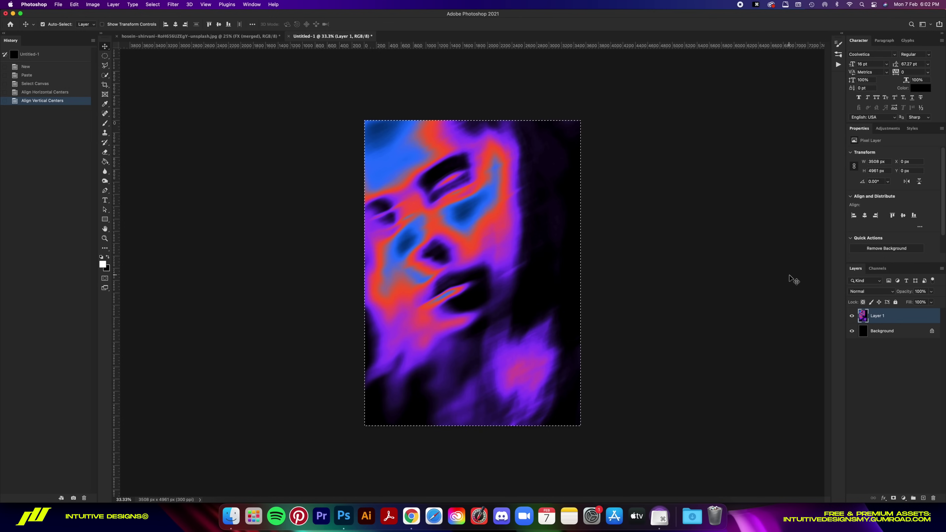
Deselect and convert the portrait's Layer 1 to a smart object
{"action": "key", "text": "super+d"}
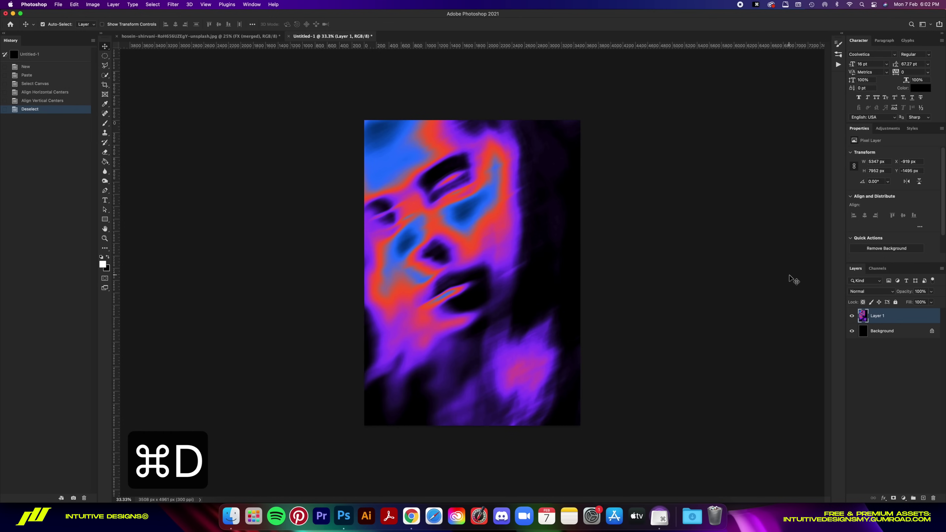
{"action": "right_click", "coordinate": [885, 317]}
{"action": "left_click", "coordinate": [844, 250]}
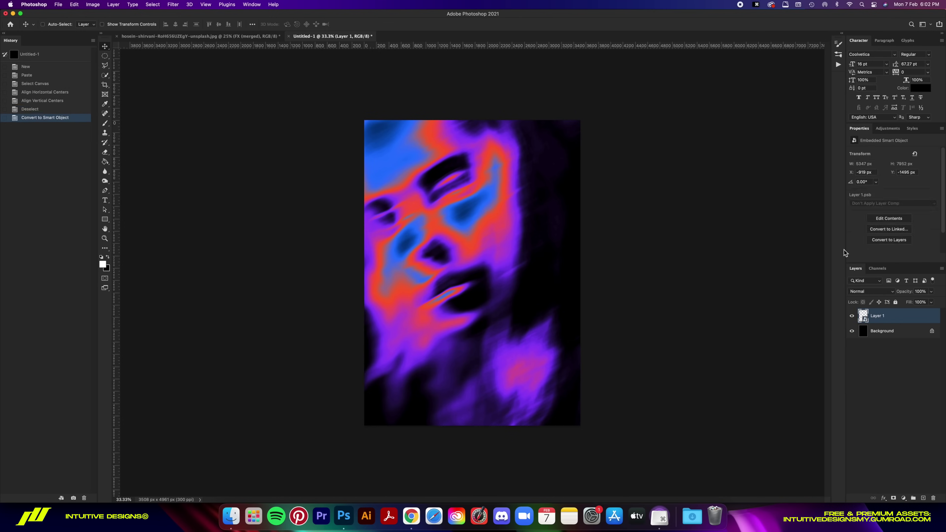
Scale the portrait to about 92% and hide the Background layer to check its edges
{"action": "key", "text": "super+t"}
{"action": "key", "text": "super+0"}
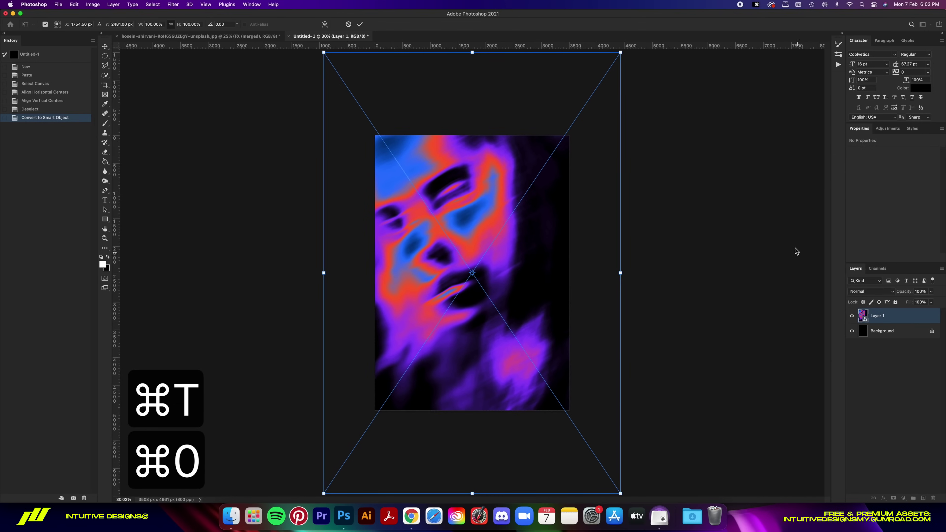
{"action": "left_click_drag", "start_coordinate": [617, 56], "coordinate": [557, 142]}
{"action": "key", "text": "Return"}
{"action": "key", "text": "super+equal"}
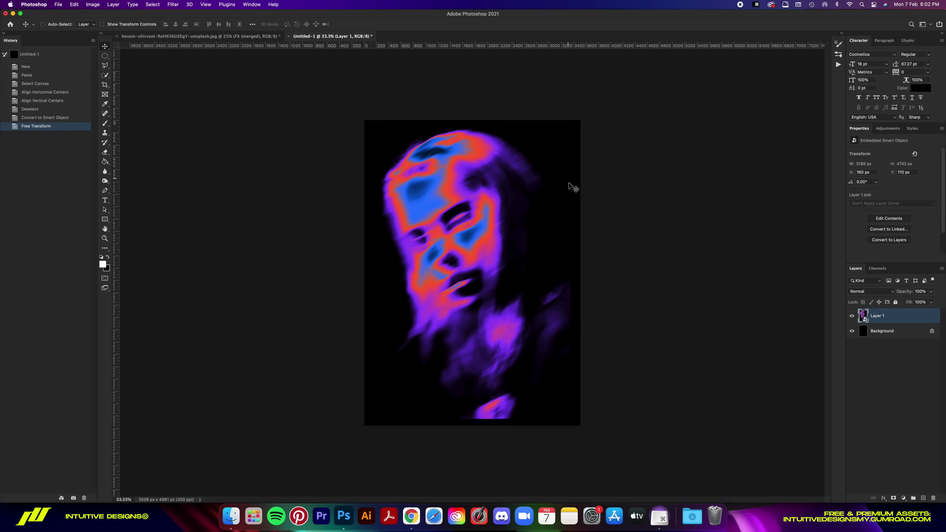
{"action": "left_click", "coordinate": [852, 331]}
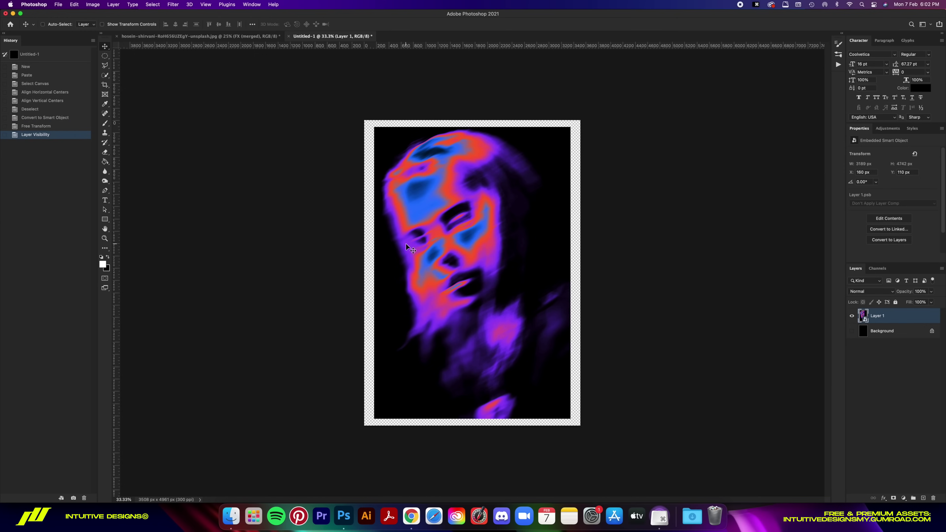
{"action": "key", "text": "super+1"}
{"action": "key", "text": "super+0"}
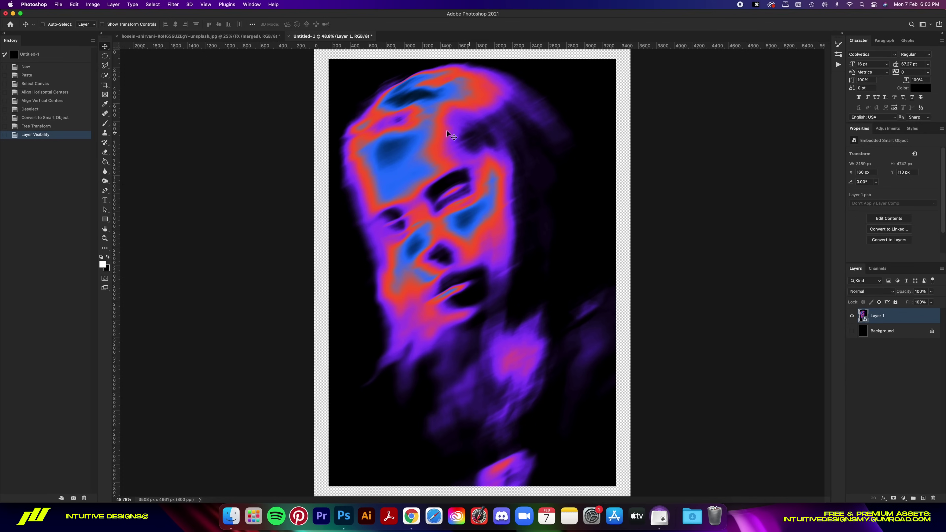
Toggle the black Background layer's visibility to compare the portrait against it
{"action": "left_click", "coordinate": [853, 331]}
{"action": "left_click", "coordinate": [852, 331]}
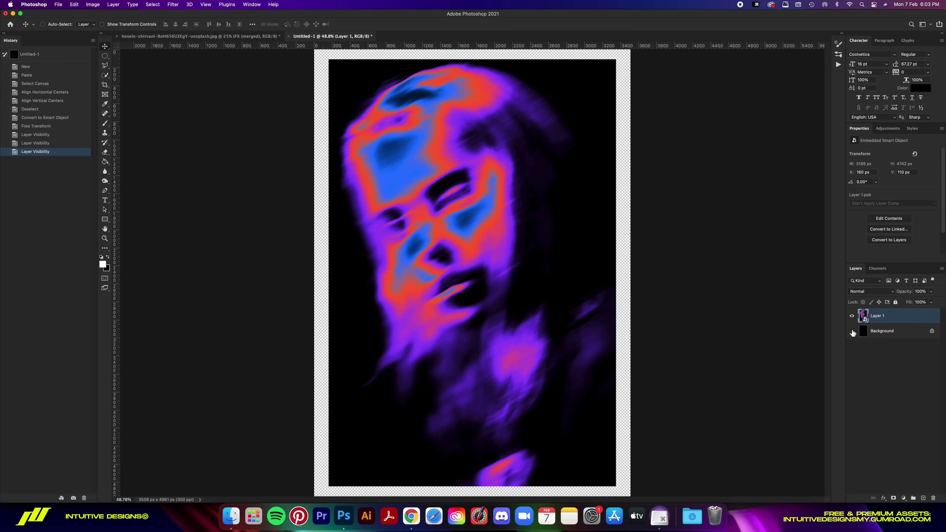
{"action": "left_click", "coordinate": [852, 331]}
{"action": "left_click", "coordinate": [852, 331]}
{"action": "left_click", "coordinate": [853, 331]}
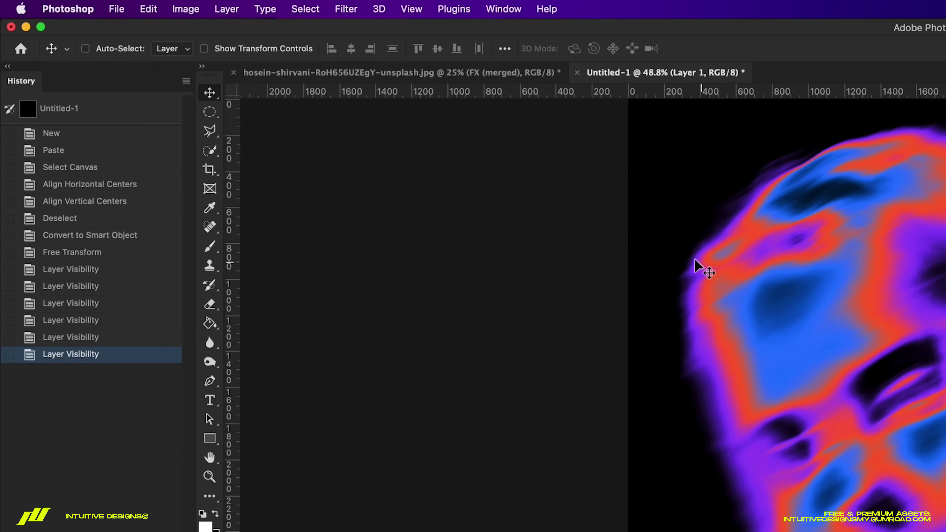
Select Shadows with Color Range, invert the selection, and mask Layer 1 to the bright areas
{"action": "left_click", "coordinate": [105, 56]}
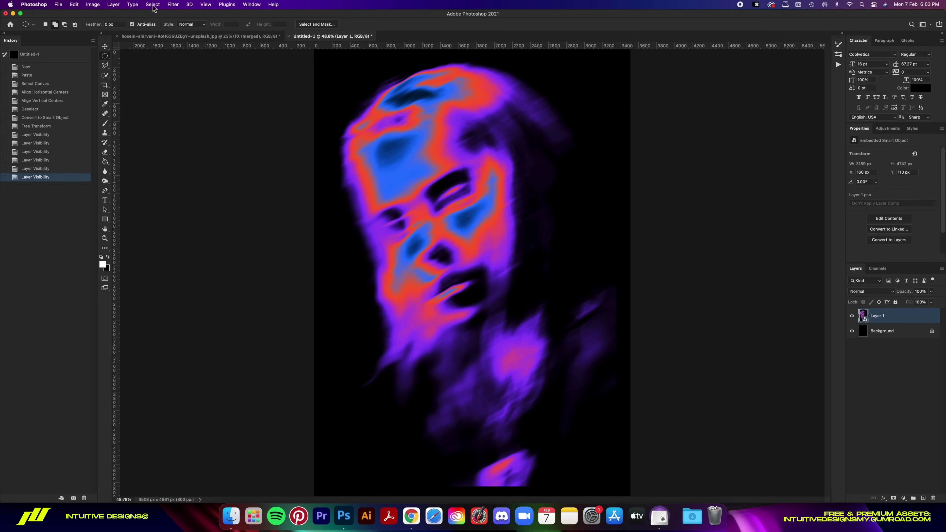
{"action": "left_click", "coordinate": [305, 9]}
{"action": "left_click", "coordinate": [164, 76]}
{"action": "left_click", "coordinate": [711, 193]}
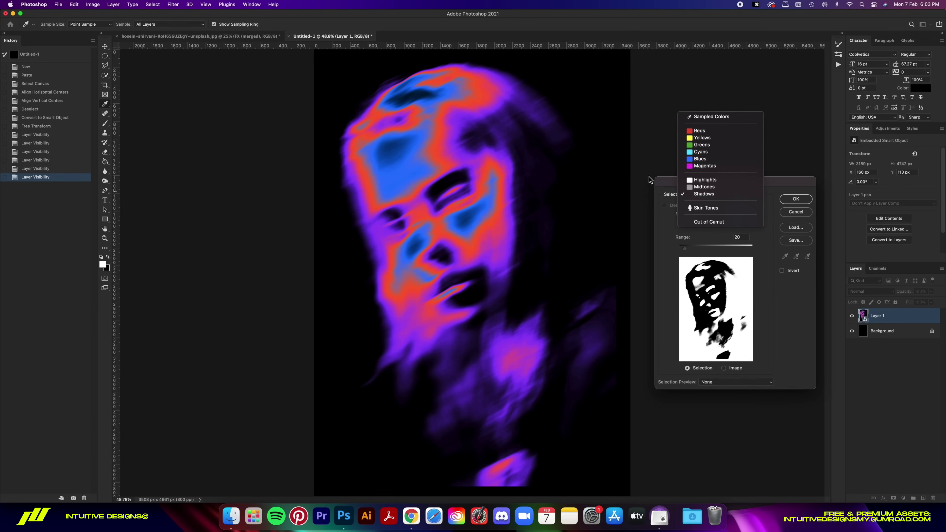
{"action": "left_click", "coordinate": [705, 195]}
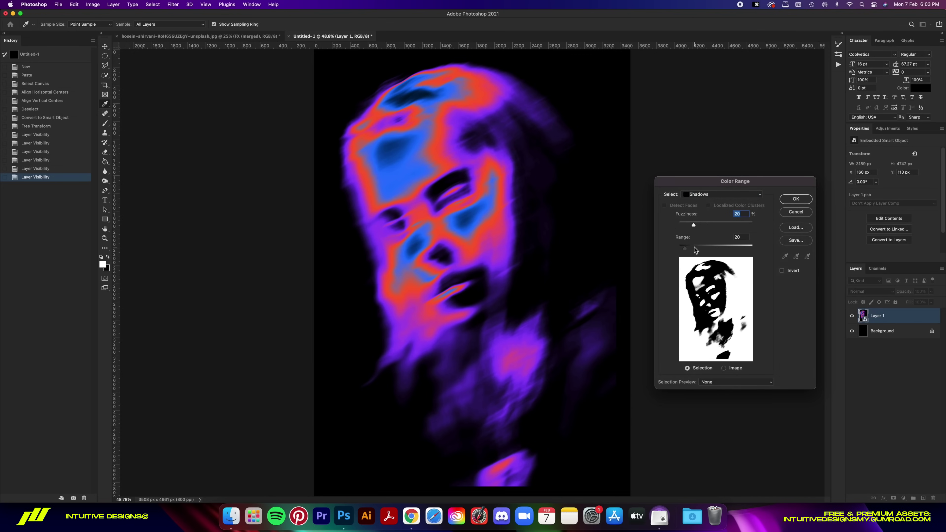
{"action": "left_click", "coordinate": [791, 201]}
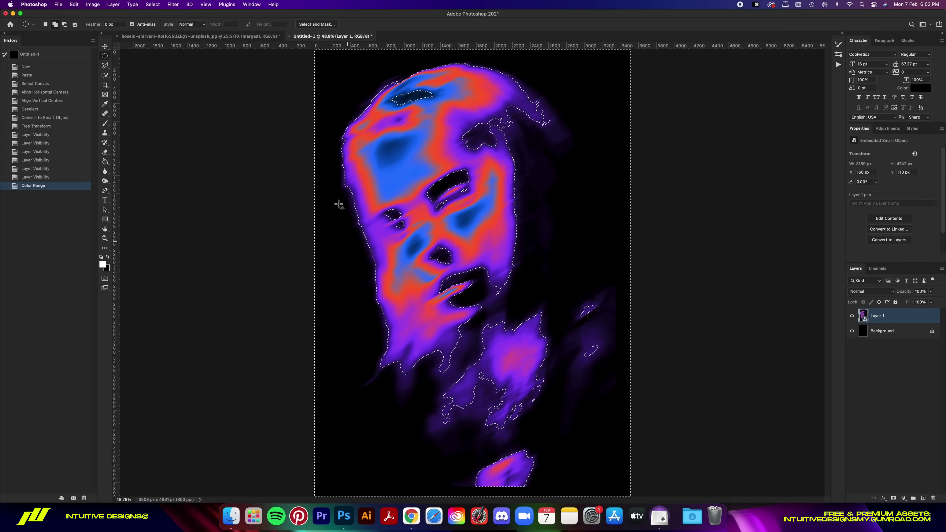
{"action": "right_click", "coordinate": [444, 143]}
{"action": "left_click", "coordinate": [450, 154]}
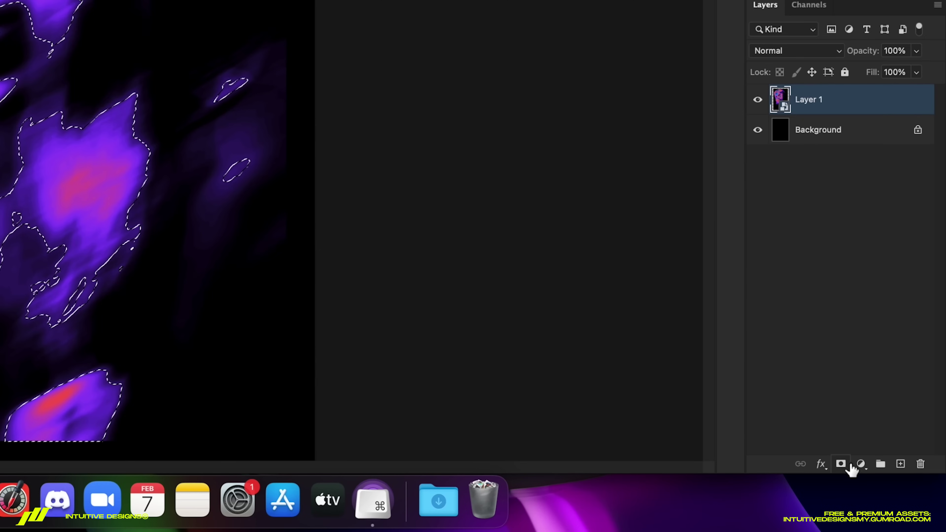
{"action": "left_click", "coordinate": [843, 464]}
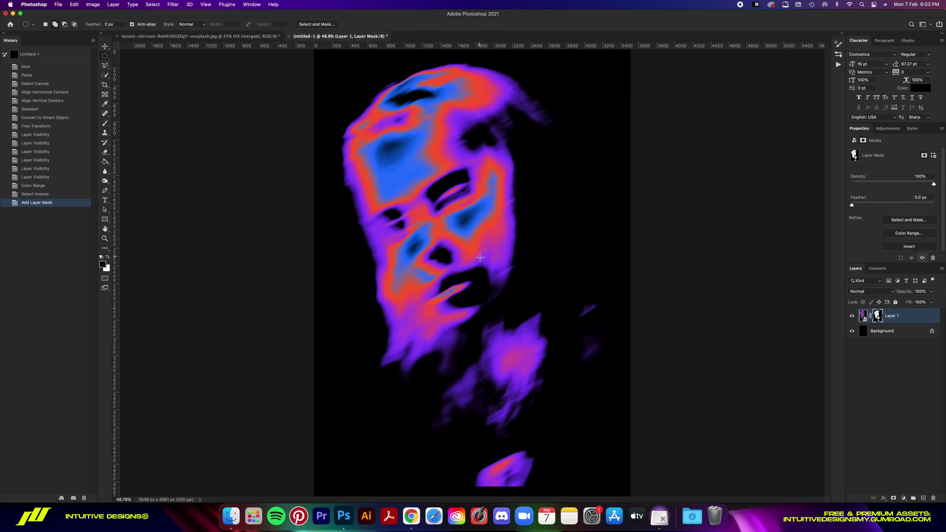
Zoom to 200% on the face's right edge to inspect the mask with the Background toggled
{"action": "key", "text": "v"}
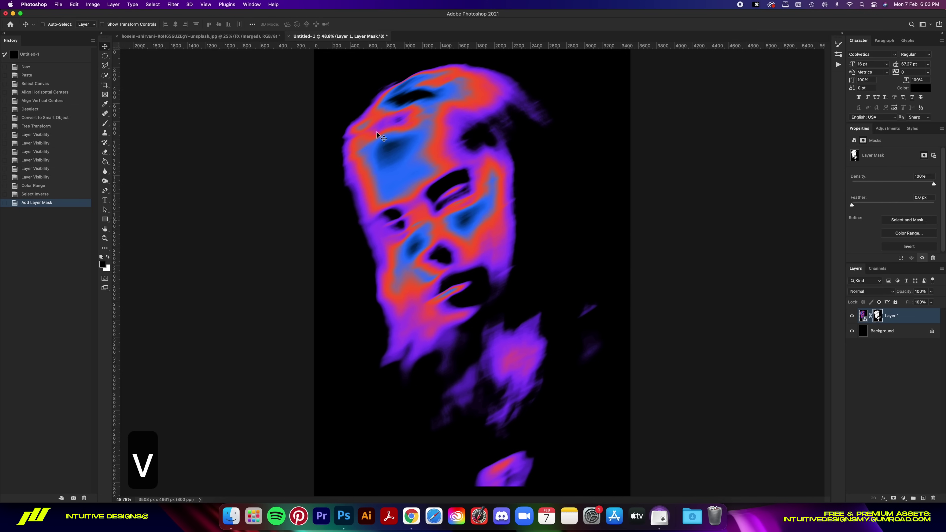
{"action": "left_click", "coordinate": [852, 331]}
{"action": "key", "text": "super+1"}
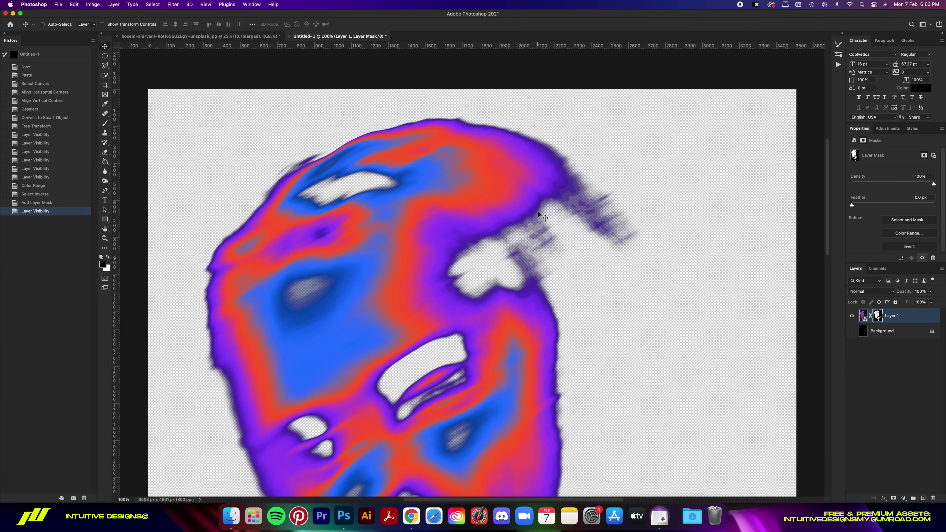
{"action": "left_click", "coordinate": [852, 331]}
{"action": "left_click", "coordinate": [852, 331]}
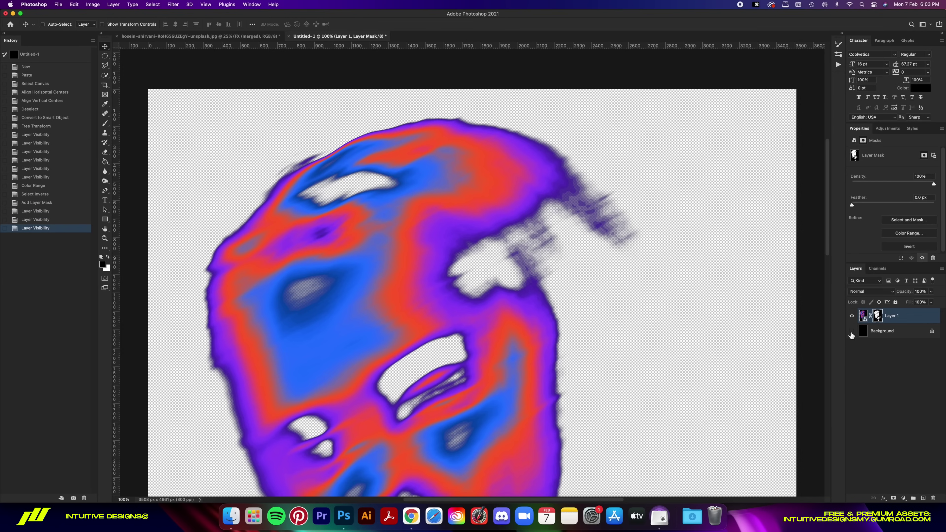
{"action": "key", "text": "super+equal"}
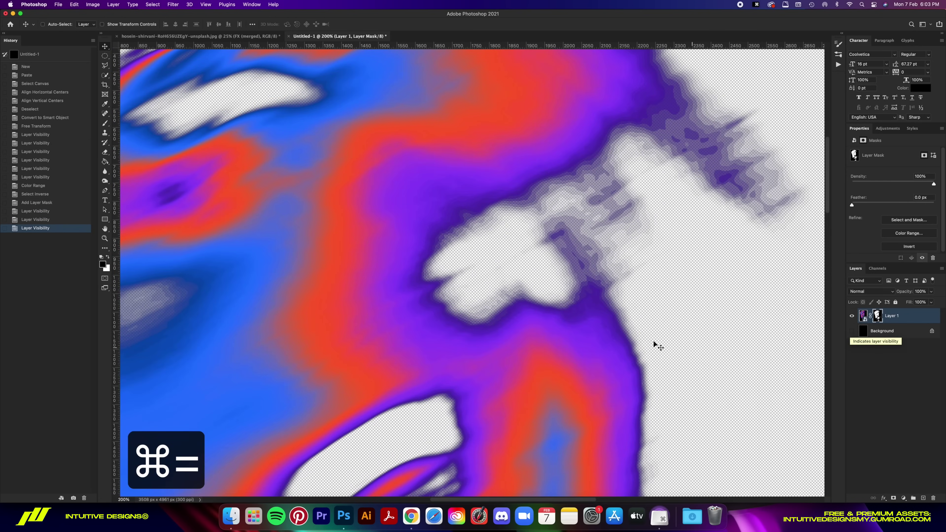
{"action": "key", "text": "h"}
{"action": "left_click_drag", "start_coordinate": [683, 225], "coordinate": [350, 221]}
{"action": "scroll", "coordinate": [381, 213], "scroll_direction": "right", "scroll_amount": 10}
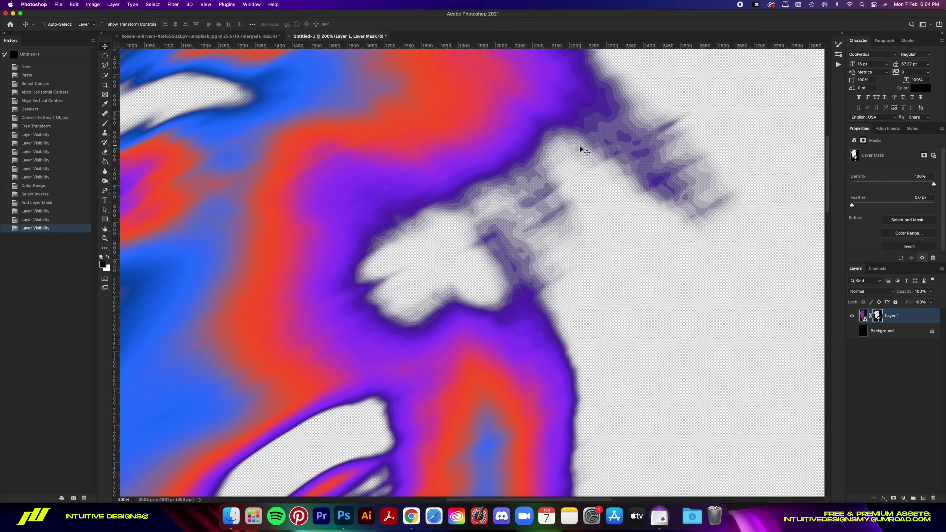
{"action": "left_click", "coordinate": [852, 331]}
Set Layer 1's blend mode to Dissolve and check the grain with the Background hidden and shown
{"action": "left_click", "coordinate": [863, 315]}
{"action": "left_click", "coordinate": [865, 291]}
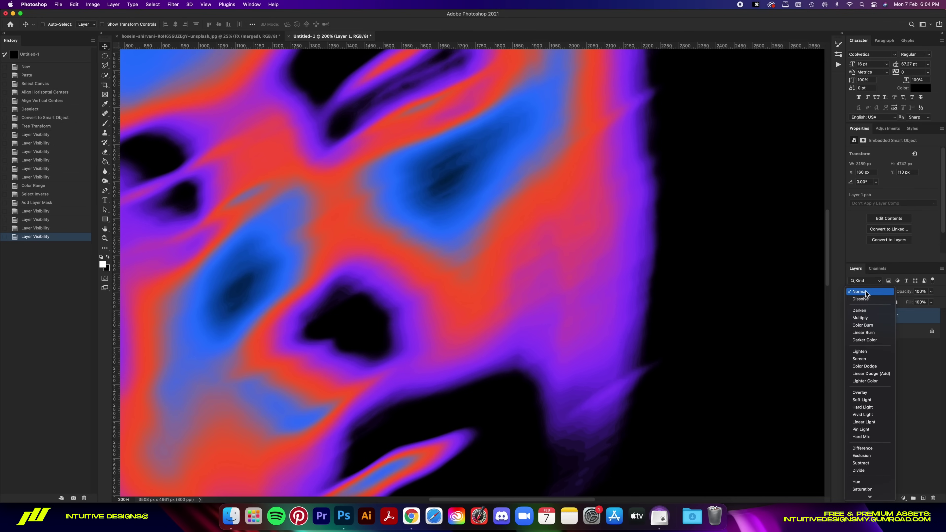
{"action": "left_click", "coordinate": [863, 299]}
{"action": "scroll", "coordinate": [614, 305], "scroll_direction": "down", "scroll_amount": 5}
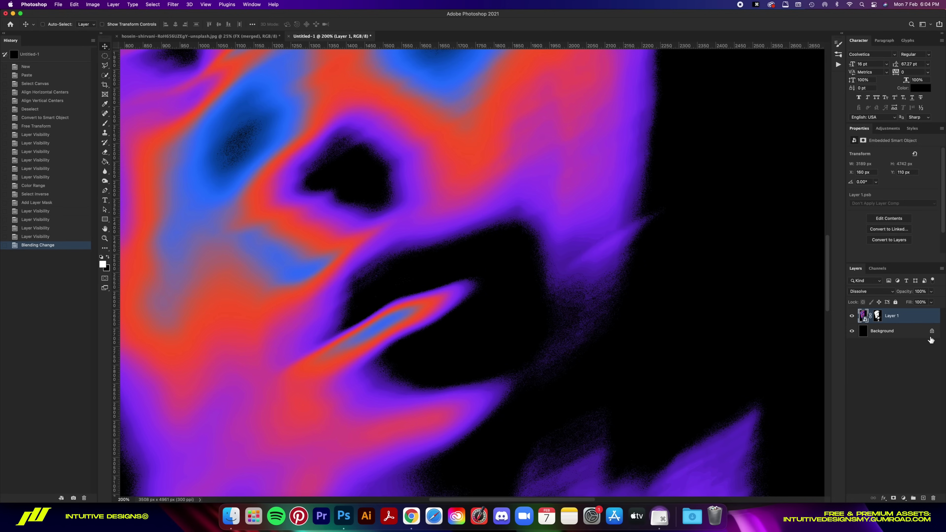
{"action": "left_click", "coordinate": [852, 330]}
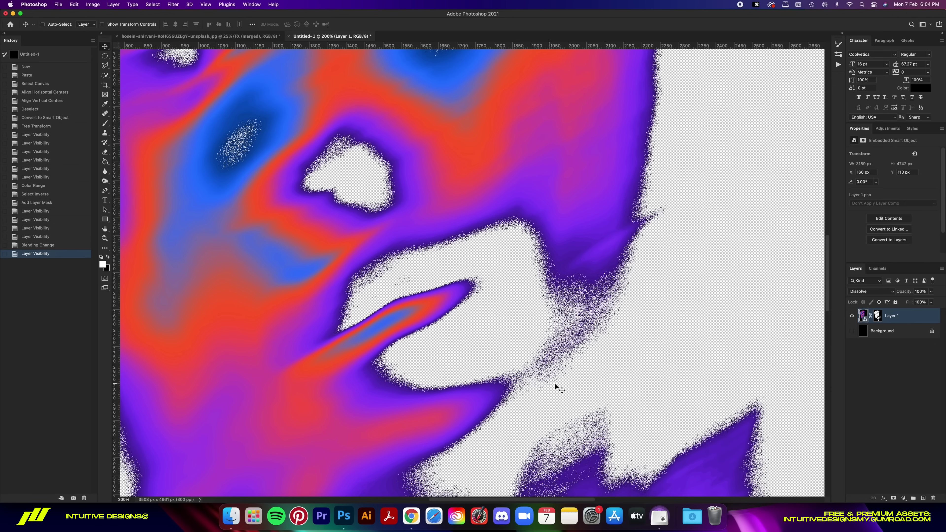
{"action": "scroll", "coordinate": [557, 387], "scroll_direction": "down", "scroll_amount": 5}
{"action": "scroll", "coordinate": [500, 384], "scroll_direction": "down", "scroll_amount": 3}
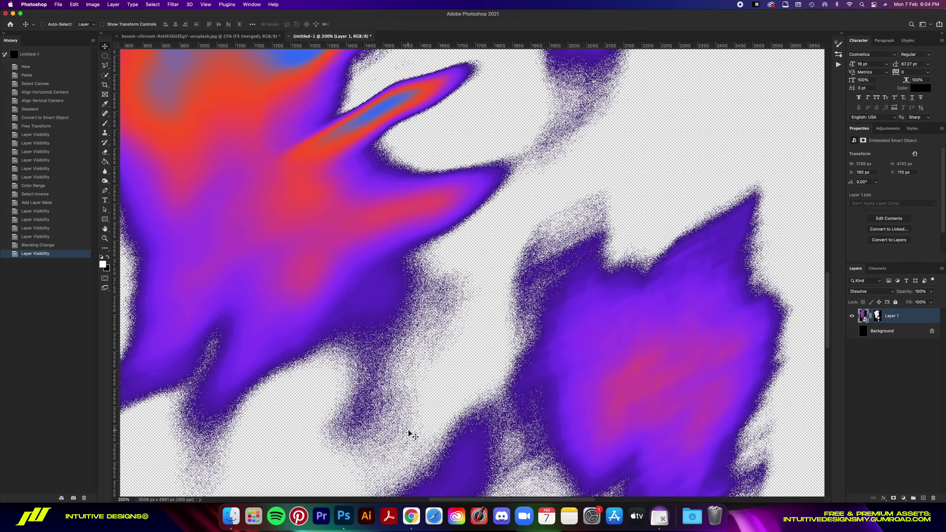
{"action": "scroll", "coordinate": [409, 434], "scroll_direction": "down", "scroll_amount": 3}
{"action": "left_click", "coordinate": [851, 331]}
Type 'SUS SOC' in Integral CF, enlarge it across the page, and centre it on the canvas
{"action": "key", "text": "t"}
{"action": "left_click", "coordinate": [486, 257]}
{"action": "left_click", "coordinate": [86, 24]}
{"action": "type", "text": "integra"}
{"action": "key", "text": "Return"}
{"action": "type", "text": "SU"}
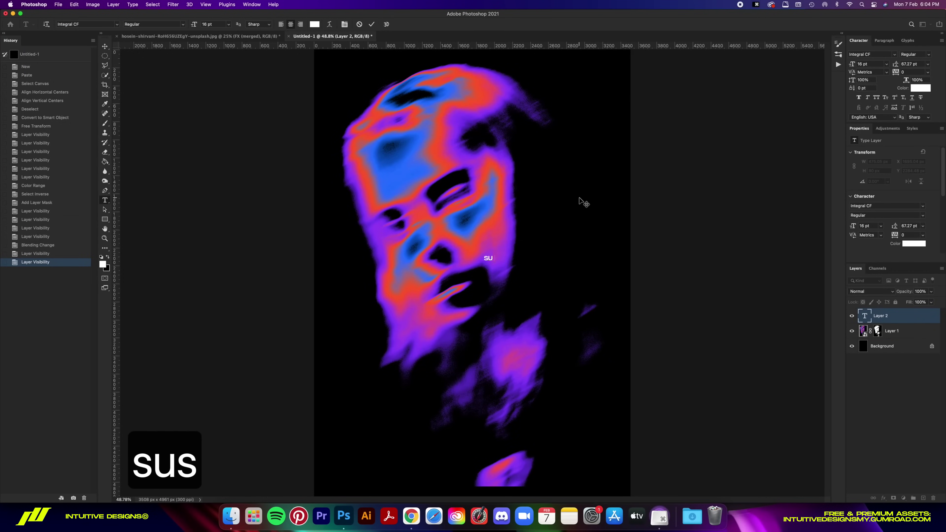
{"action": "type", "text": "s soc"}
{"action": "key", "text": "super+t"}
{"action": "left_click_drag", "start_coordinate": [498, 263], "coordinate": [641, 295]}
{"action": "key", "text": "Return"}
{"action": "key", "text": "v"}
{"action": "key", "text": "super+a"}
{"action": "left_click", "coordinate": [175, 24]}
{"action": "left_click", "coordinate": [219, 24]}
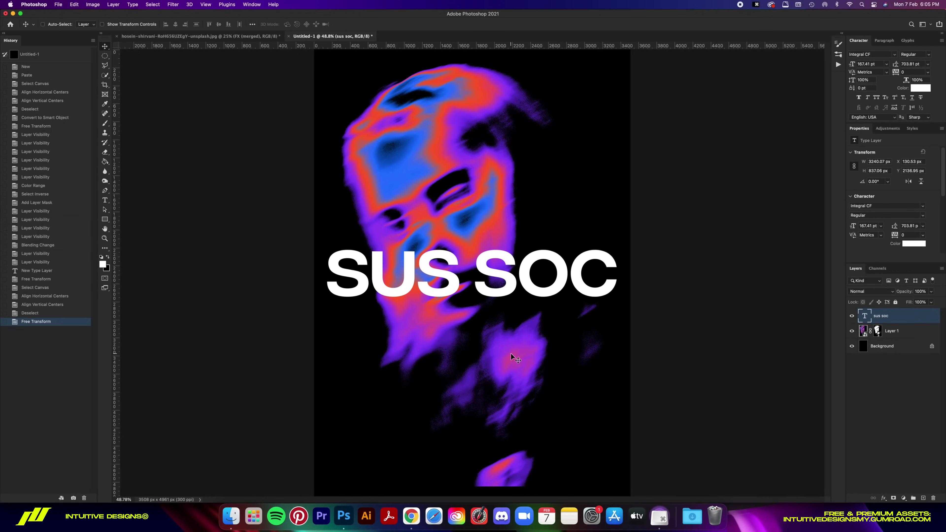
Centre the portrait layer horizontally and vertically on the page
{"action": "left_click", "coordinate": [877, 331]}
{"action": "key", "text": "b"}
{"action": "scroll", "coordinate": [515, 410], "scroll_direction": "up", "scroll_amount": 5}
{"action": "key", "text": "super+0"}
{"action": "key", "text": "super+minus"}
{"action": "key", "text": "super+a"}
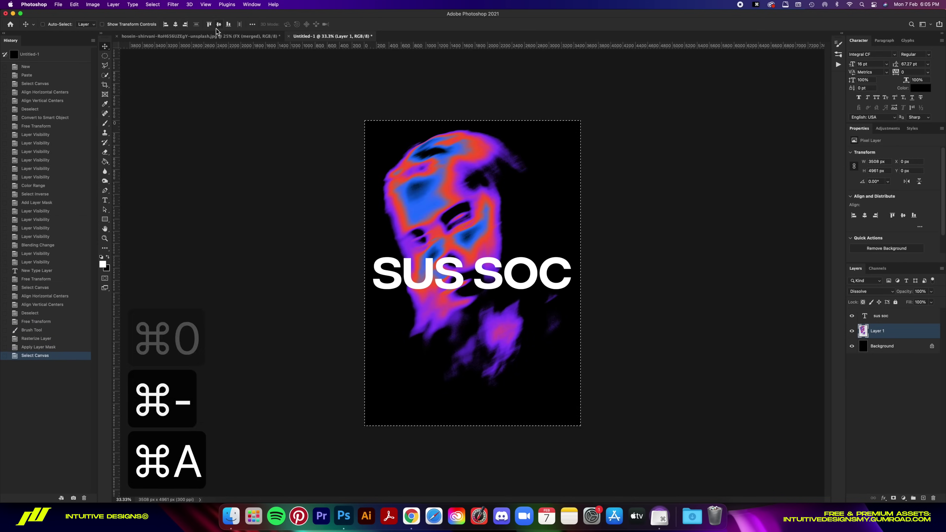
{"action": "left_click", "coordinate": [219, 24]}
{"action": "left_click", "coordinate": [176, 25]}
{"action": "key", "text": "super+d"}
Duplicate the title below it and retype the copy as 'suspicious acts only since 2022'
{"action": "key", "text": "super+j"}
{"action": "left_click_drag", "start_coordinate": [472, 274], "coordinate": [471, 303]}
{"action": "double_click", "coordinate": [865, 316]}
{"action": "type", "text": "suspicious"}
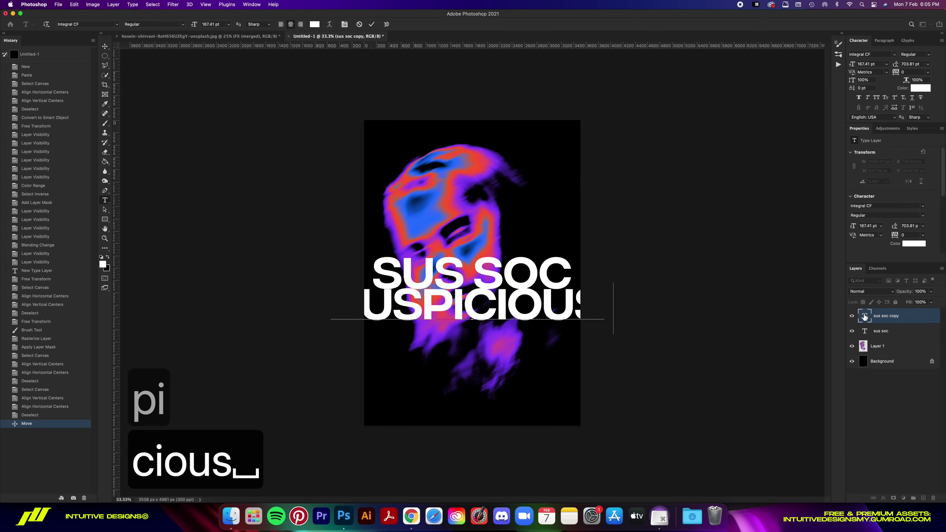
{"action": "key", "text": "super+a"}
{"action": "type", "text": "suspicious acts only since 2022"}
{"action": "key", "text": "super+Return"}
{"action": "key", "text": "super+a"}
{"action": "left_click", "coordinate": [176, 24]}
{"action": "key", "text": "super+d"}
{"action": "left_click_drag", "start_coordinate": [517, 303], "coordinate": [517, 383]}
{"action": "key", "text": "super+z"}
Fine-tune the title and tagline, entering a value of 8 and nudging the tagline lower
{"action": "left_click_drag", "start_coordinate": [560, 285], "coordinate": [560, 276]}
{"action": "key", "text": "super+z"}
{"action": "type", "text": "8"}
{"action": "key", "text": "Return"}
{"action": "key", "text": "super+a"}
{"action": "left_click", "coordinate": [903, 316]}
{"action": "key", "text": "super+0"}
{"action": "key", "text": "super+minus"}
{"action": "left_click_drag", "start_coordinate": [494, 346], "coordinate": [494, 354]}
Group the title, tagline and portrait layers into a group named DESIGN
{"action": "left_click", "coordinate": [877, 345], "text": "shift"}
{"action": "key", "text": "super+g"}
{"action": "double_click", "coordinate": [881, 316]}
{"action": "type", "text": "DESIGN"}
{"action": "key", "text": "Return"}
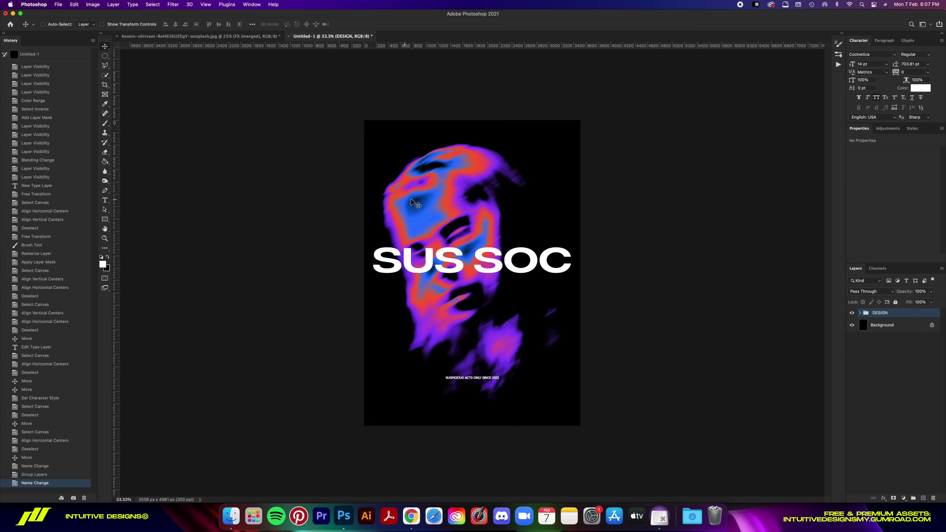